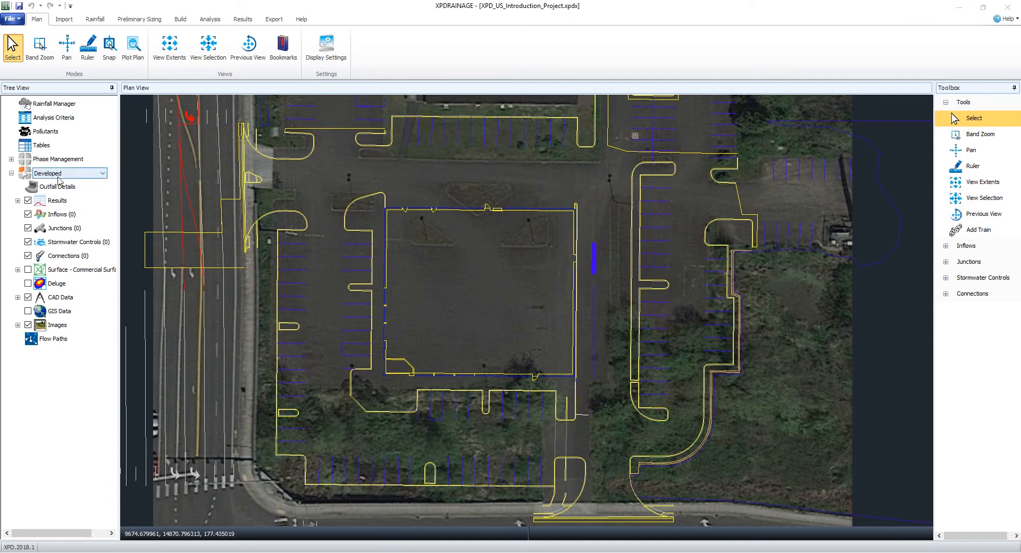
Expand the phase list, view the Existing phase in the plan, and switch back to the Developed phase.
left_click(11, 159)
left_click(63, 201)
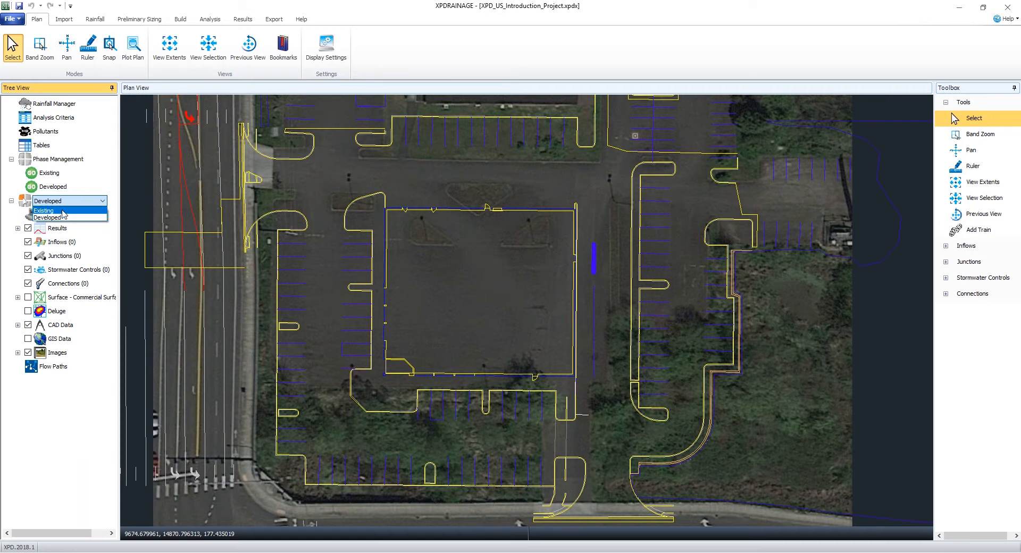
left_click(64, 210)
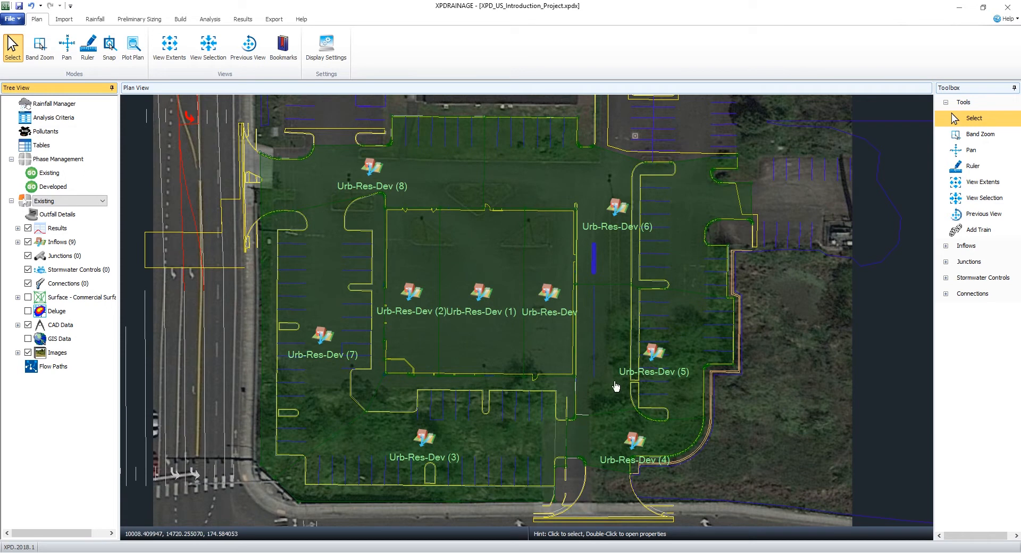
left_click(103, 201)
left_click(99, 219)
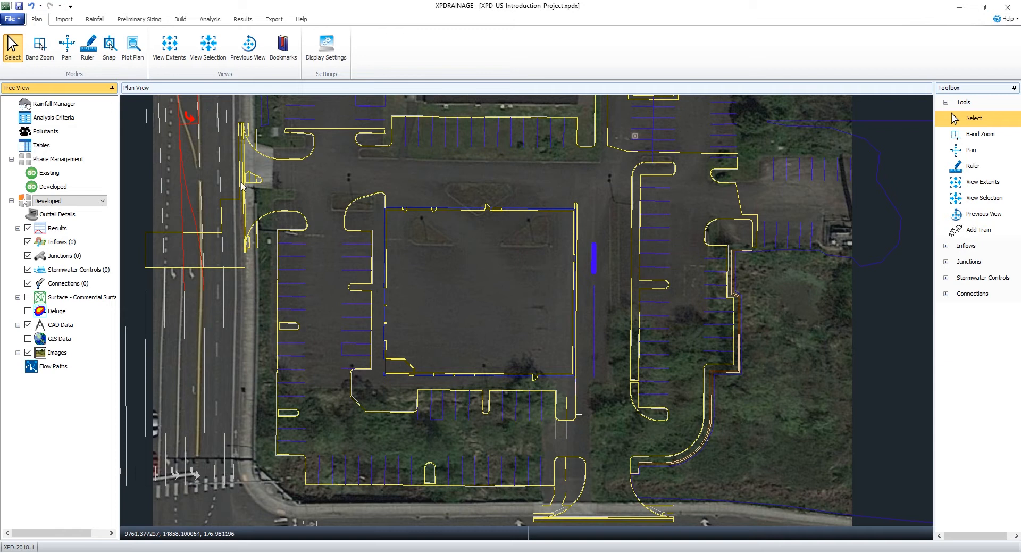
Import the inflows from the CAD drawing Inflow Areas_Developed in feet, basing them on the Comm template.
right_click(69, 247)
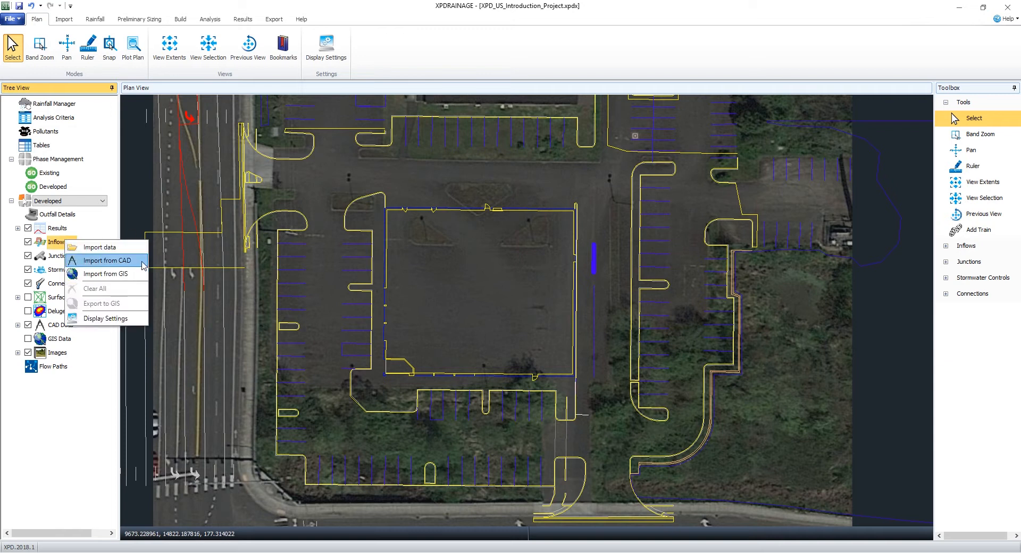
left_click(65, 20)
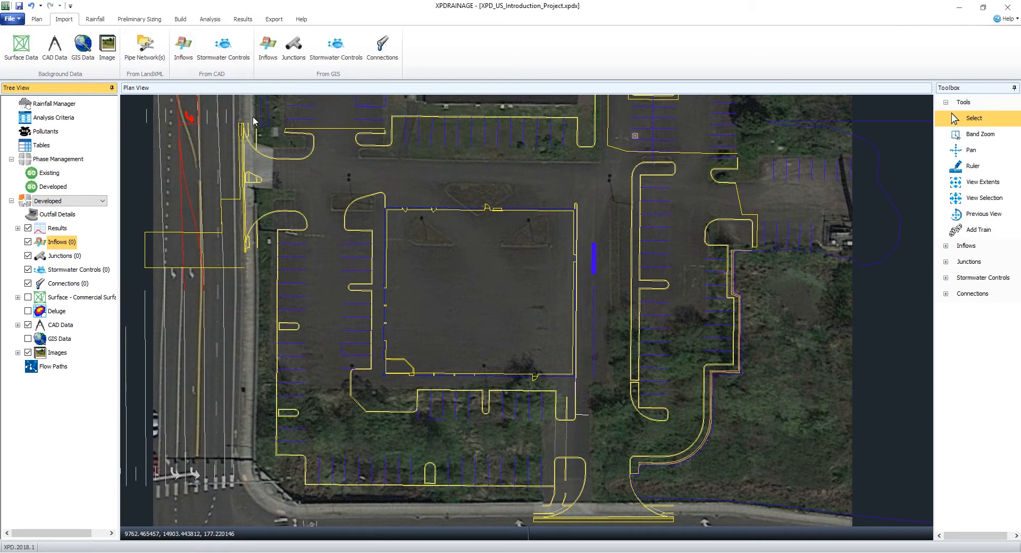
left_click(189, 61)
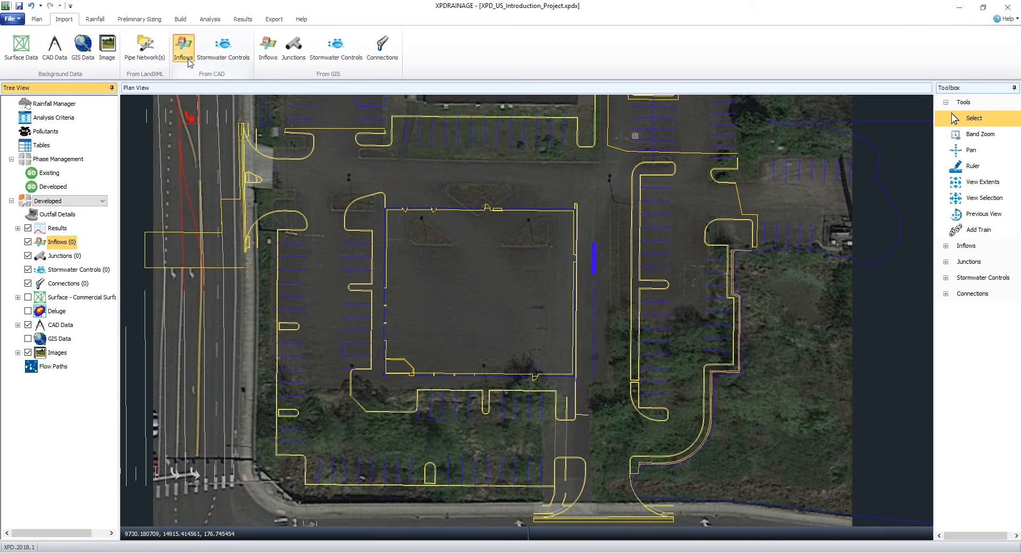
left_click(179, 304)
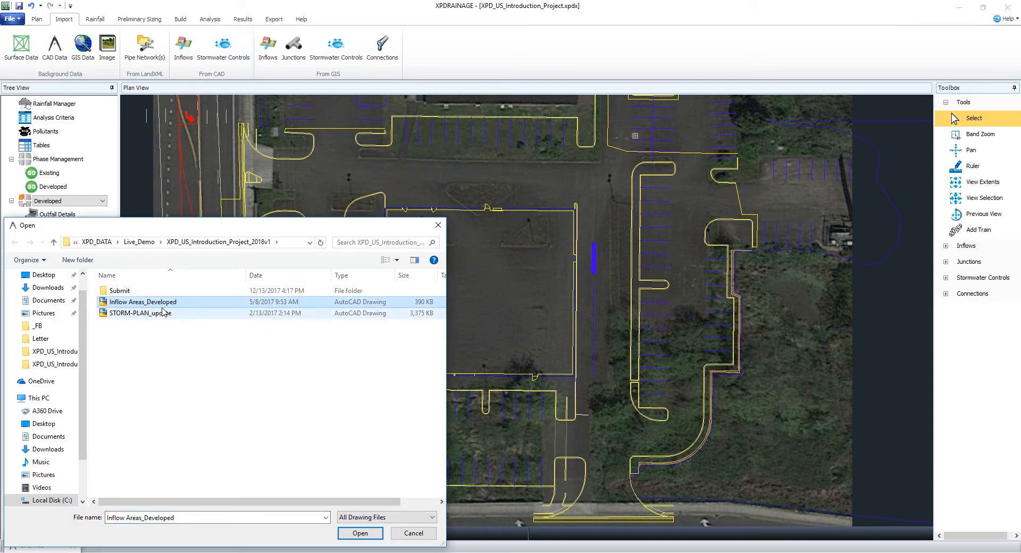
left_click(360, 533)
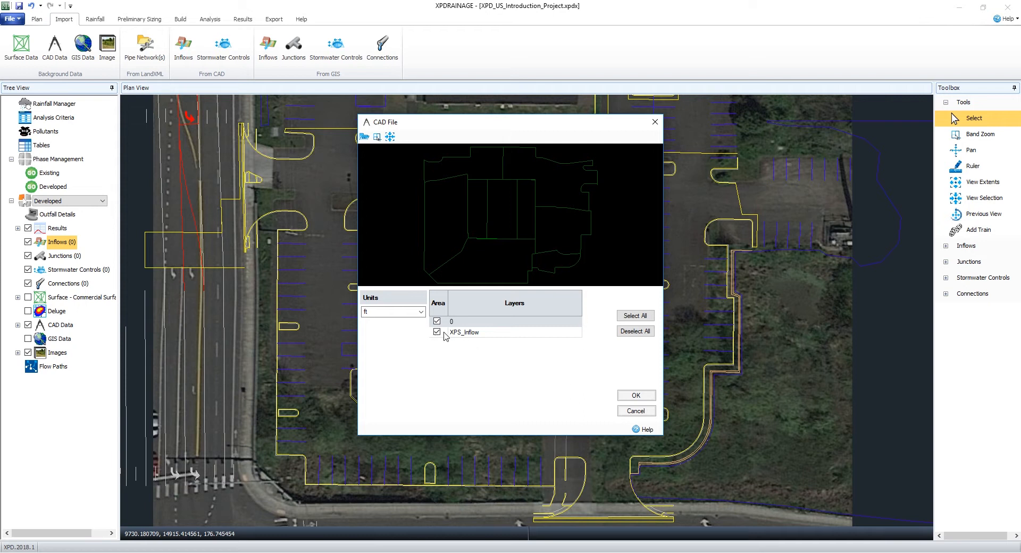
left_click(636, 396)
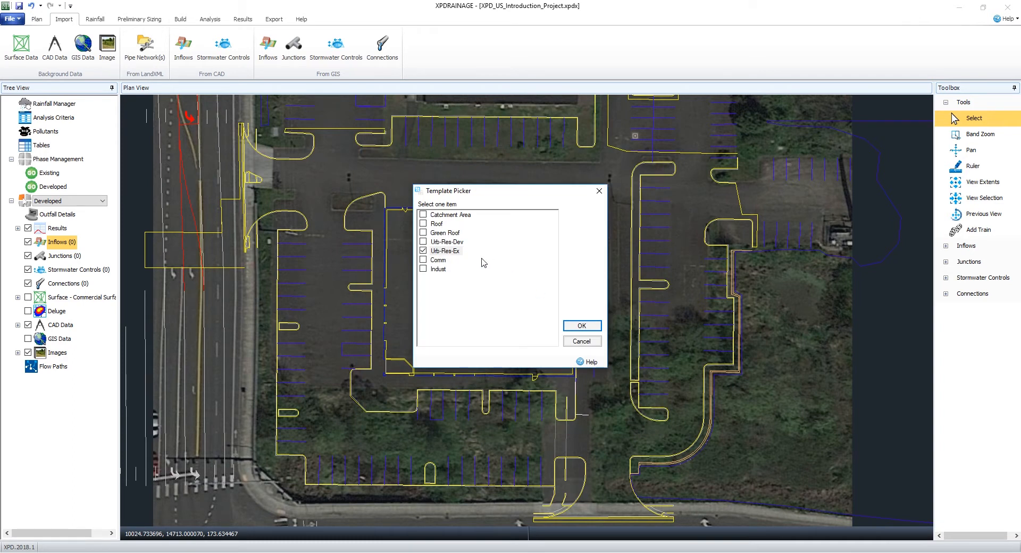
left_click(424, 260)
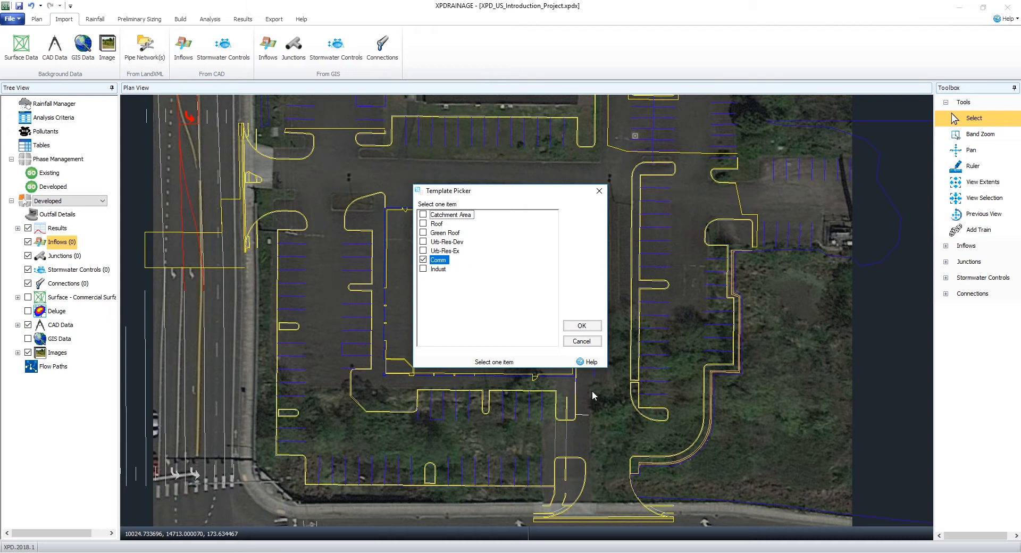
left_click(581, 326)
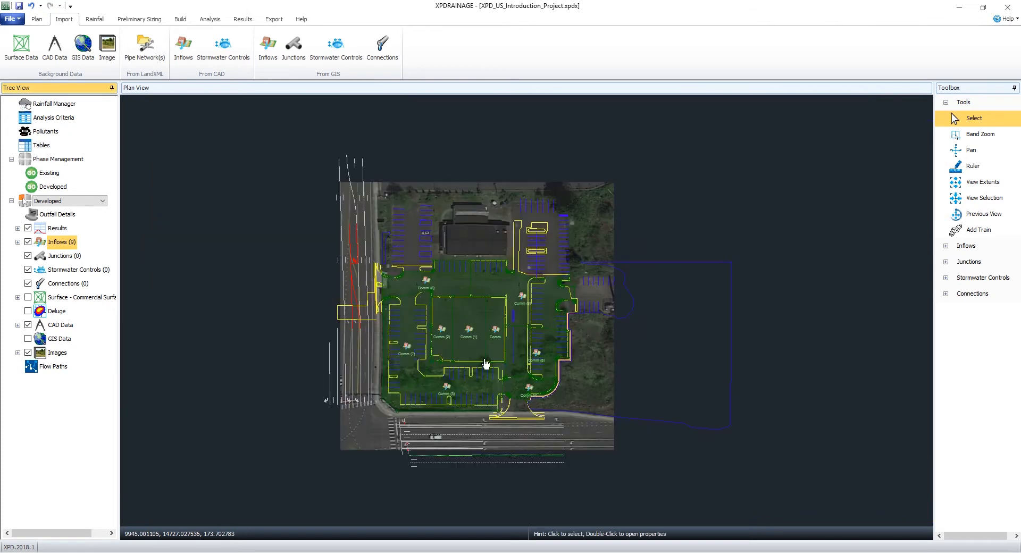
Examine the runoff properties of the central inflow area Comm (1), including its area, runoff method and curve number.
scroll(486, 365, "up", 3)
left_click(498, 224)
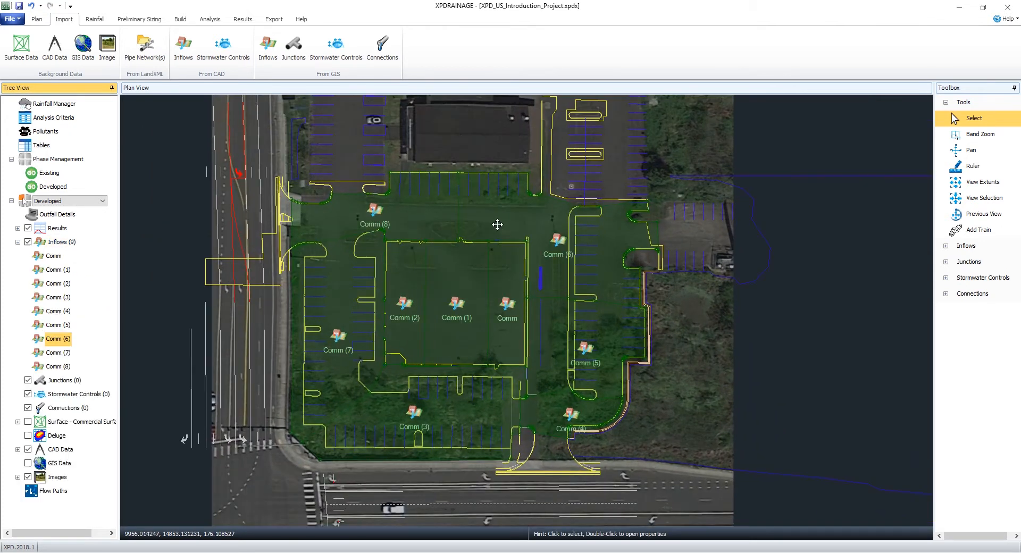
left_click(431, 226)
left_click(447, 274)
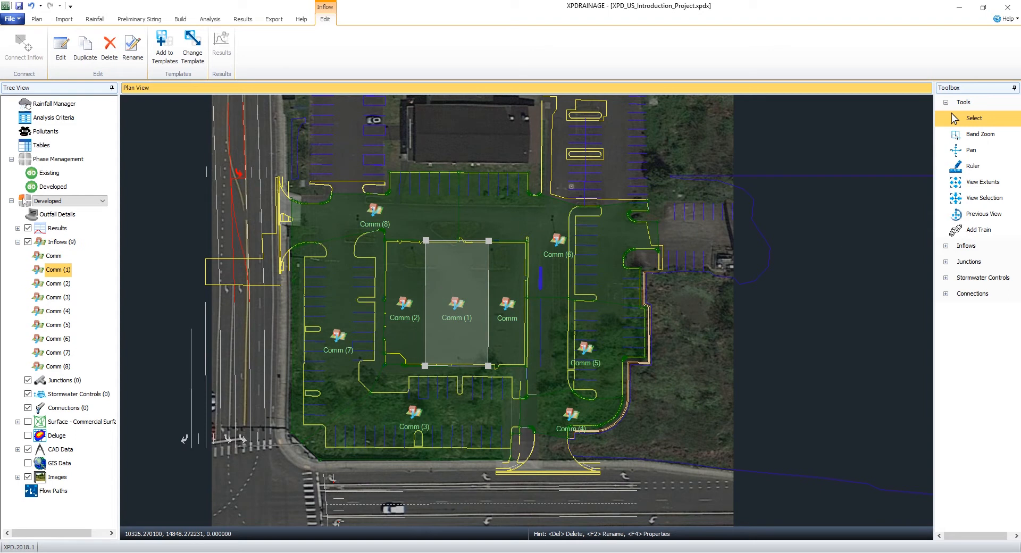
double_click(446, 274)
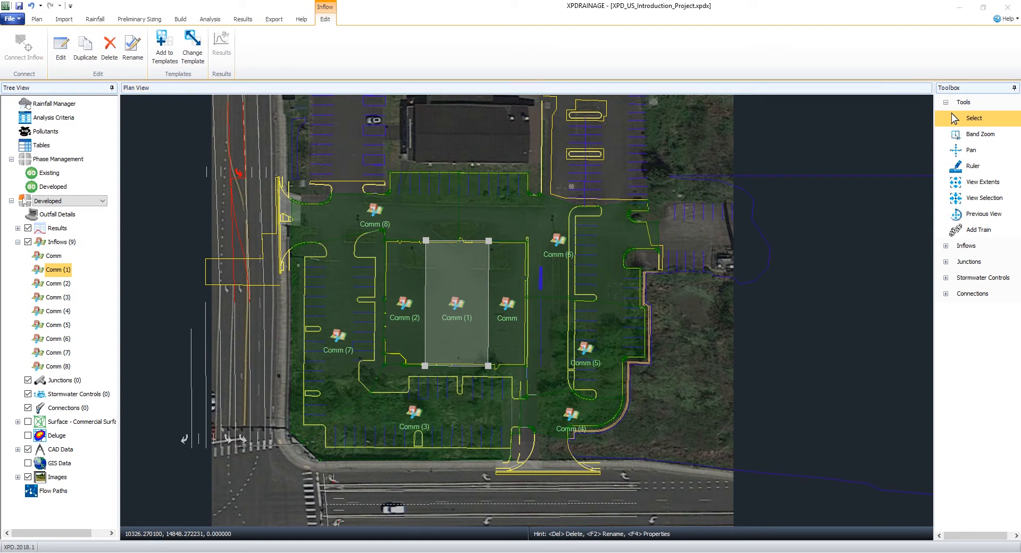
double_click(470, 350)
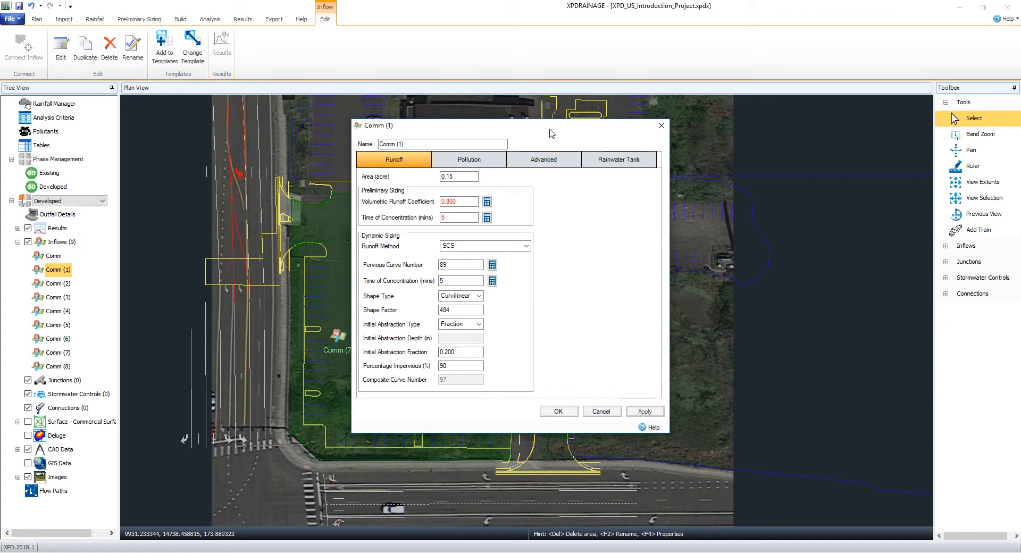
left_click_drag(550, 134, 544, 131)
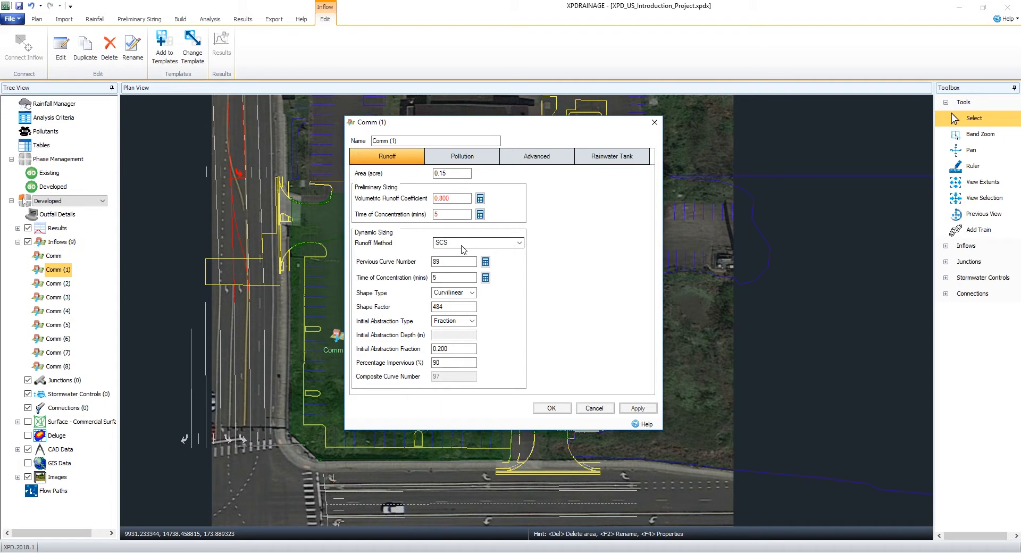
left_click(545, 408)
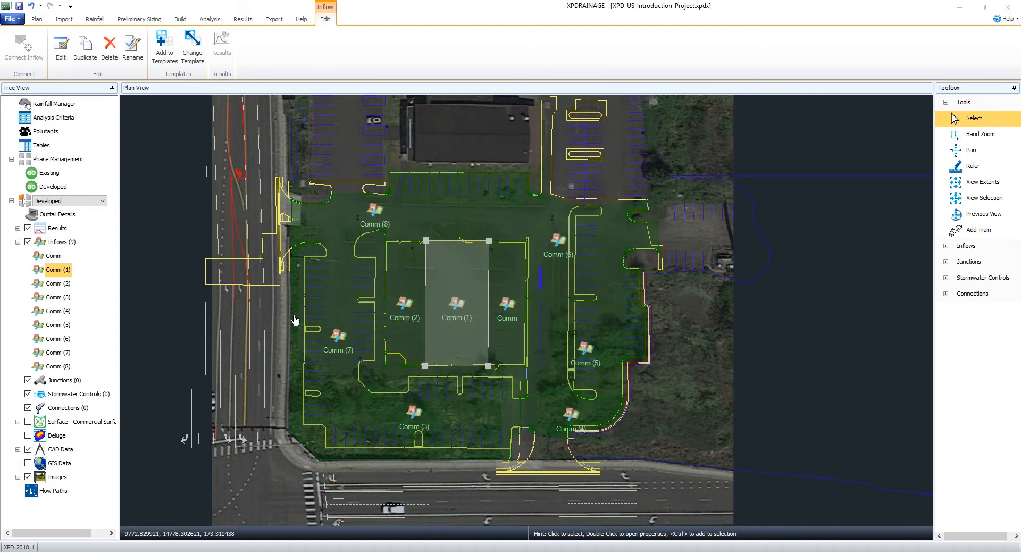
left_click(273, 378)
scroll(457, 321, "up", 1)
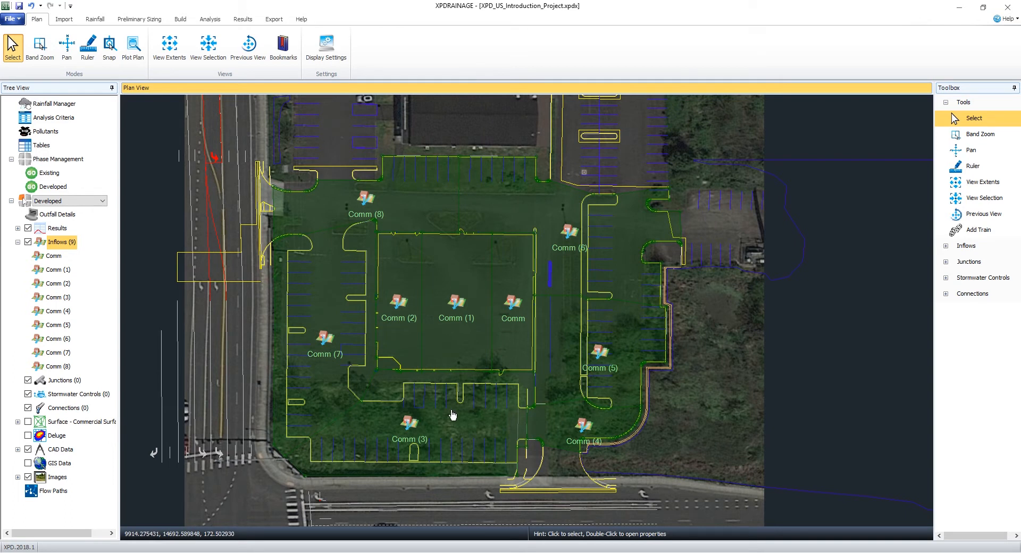
Start a GIS import of connections from the Pipe Network shapefile, with the Pipe Network table in feet.
left_click(64, 21)
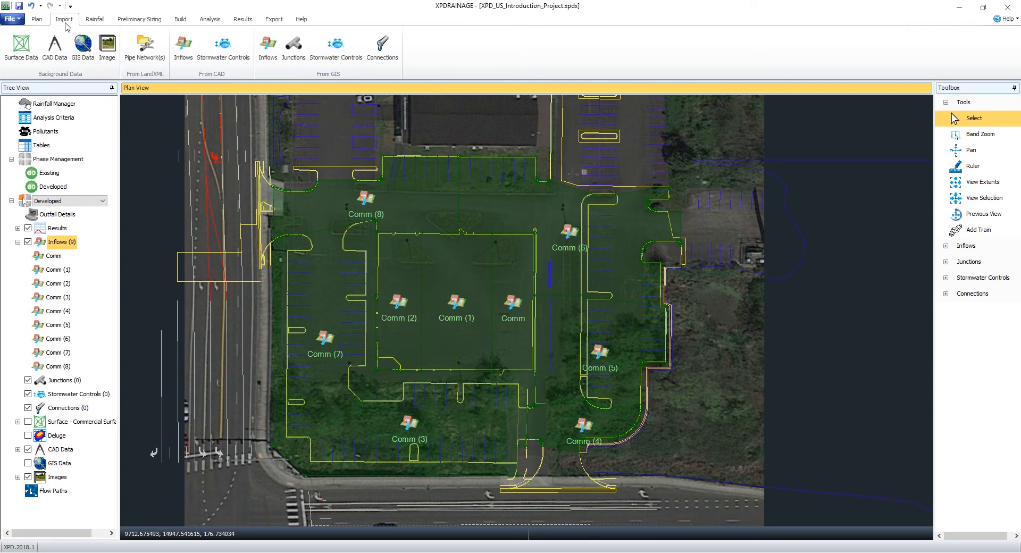
left_click(384, 53)
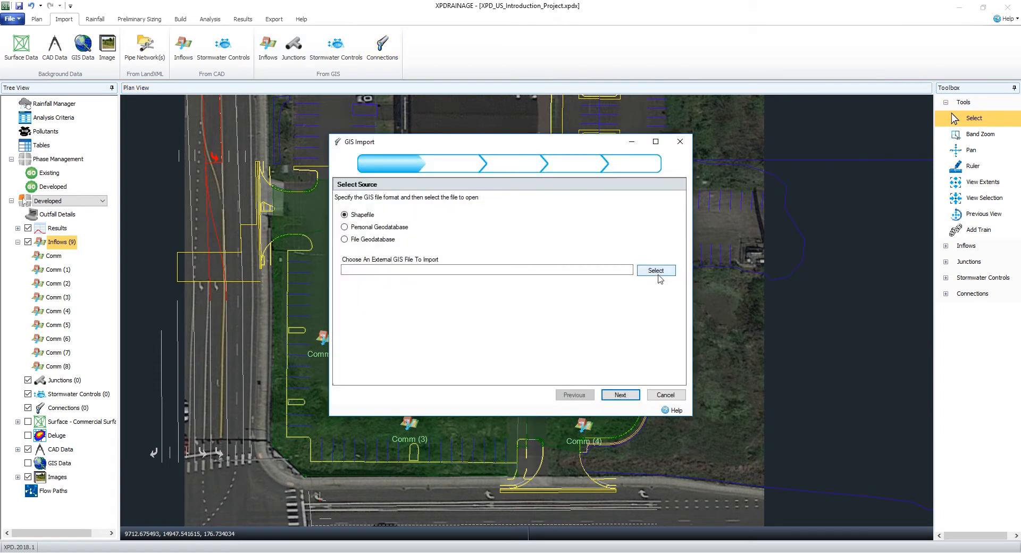
left_click(656, 271)
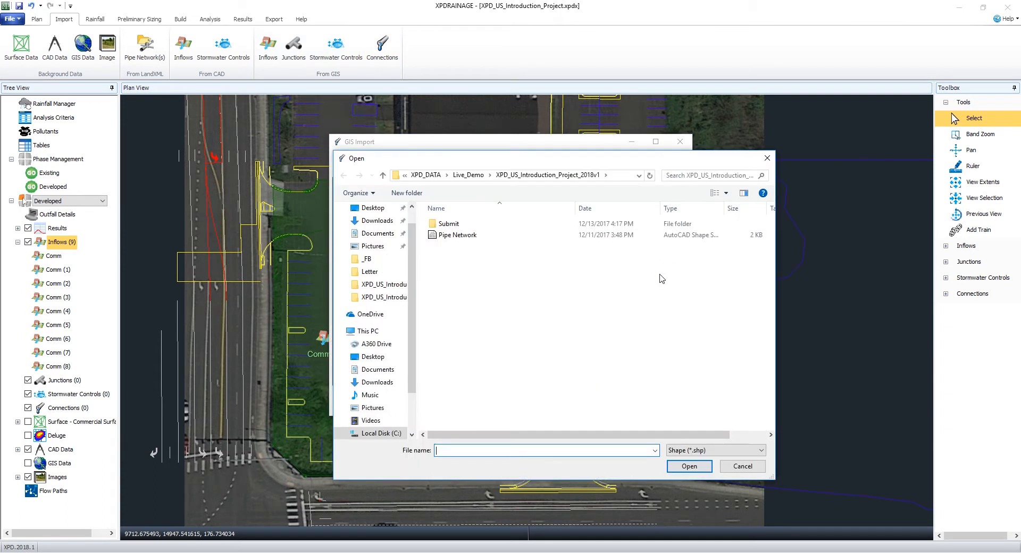
left_click(481, 236)
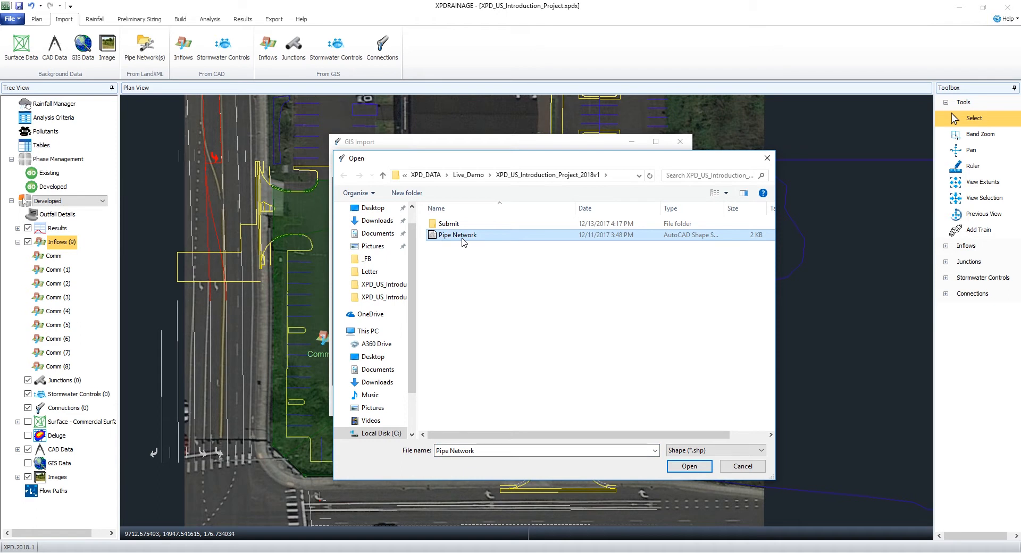
left_click(687, 467)
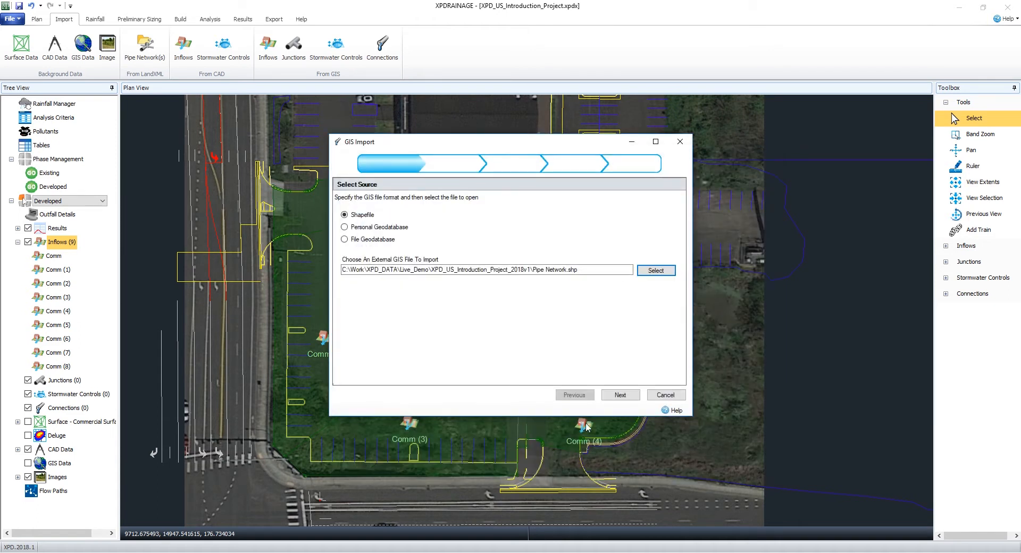
left_click(618, 399)
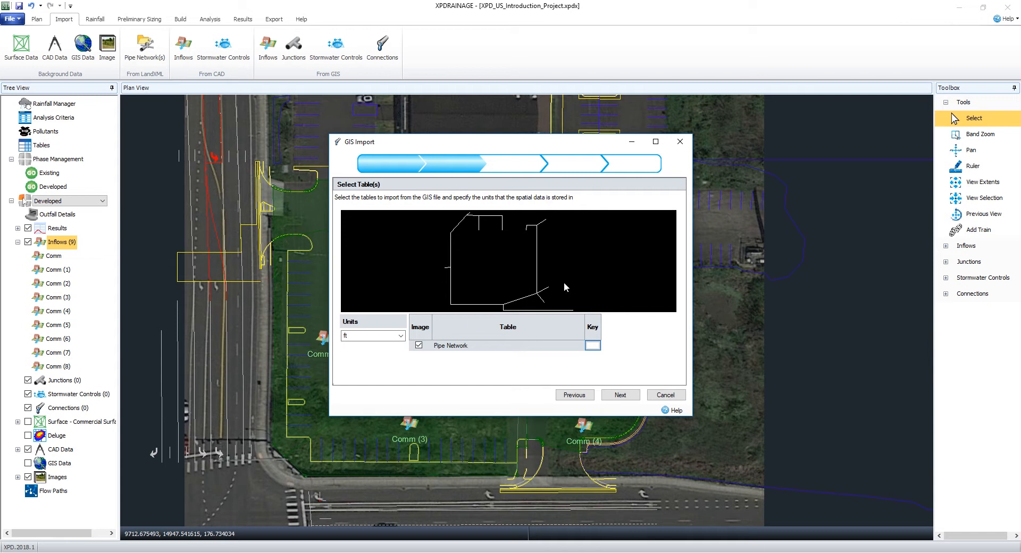
left_click(621, 395)
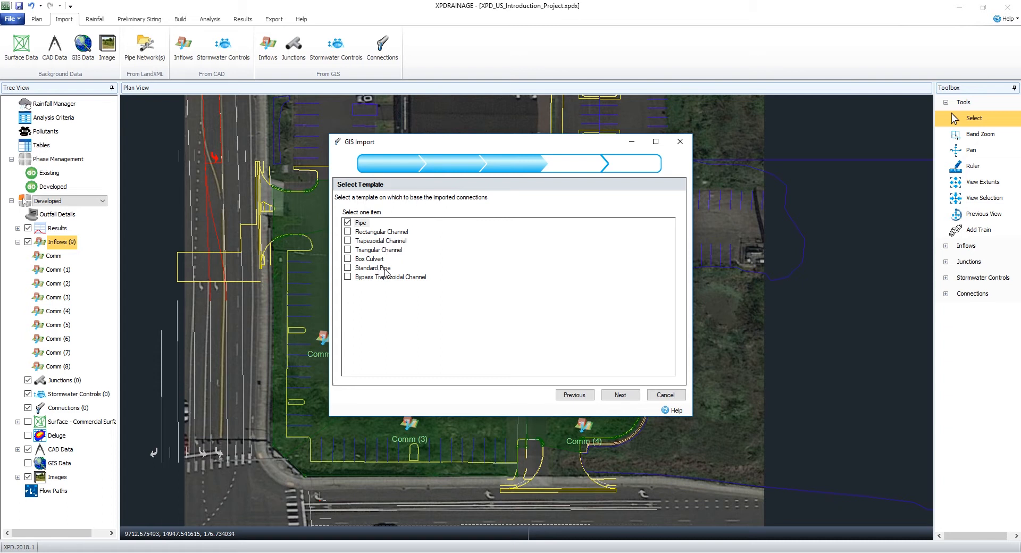
Base the imported connections on the Standard Pipe template and the interim junctions on the Standard MH template.
left_click(349, 269)
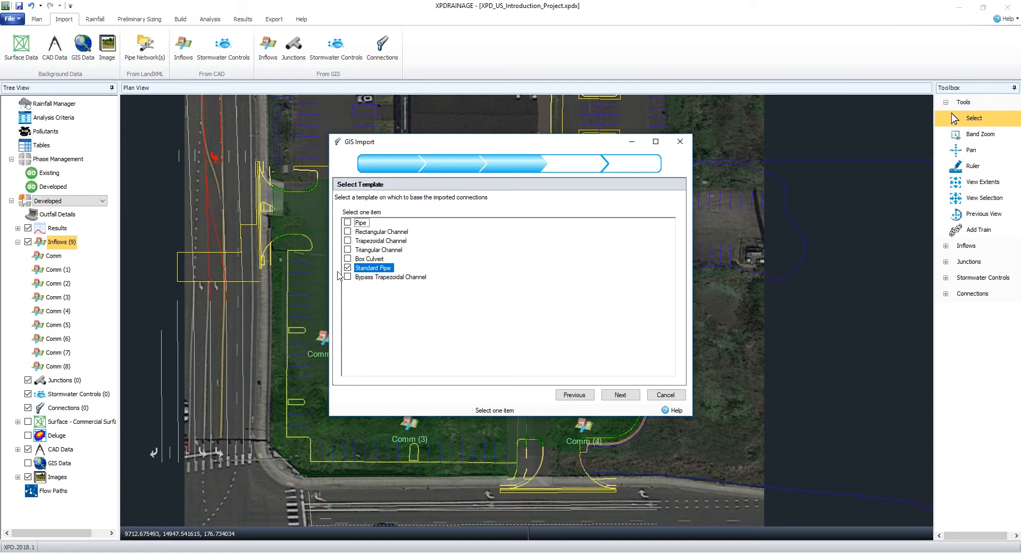
left_click(620, 395)
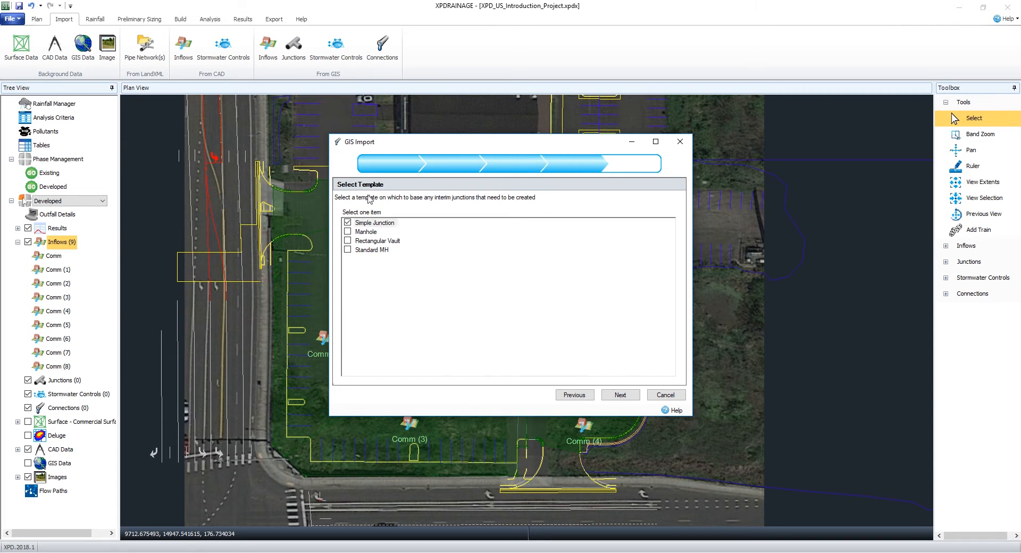
left_click(348, 250)
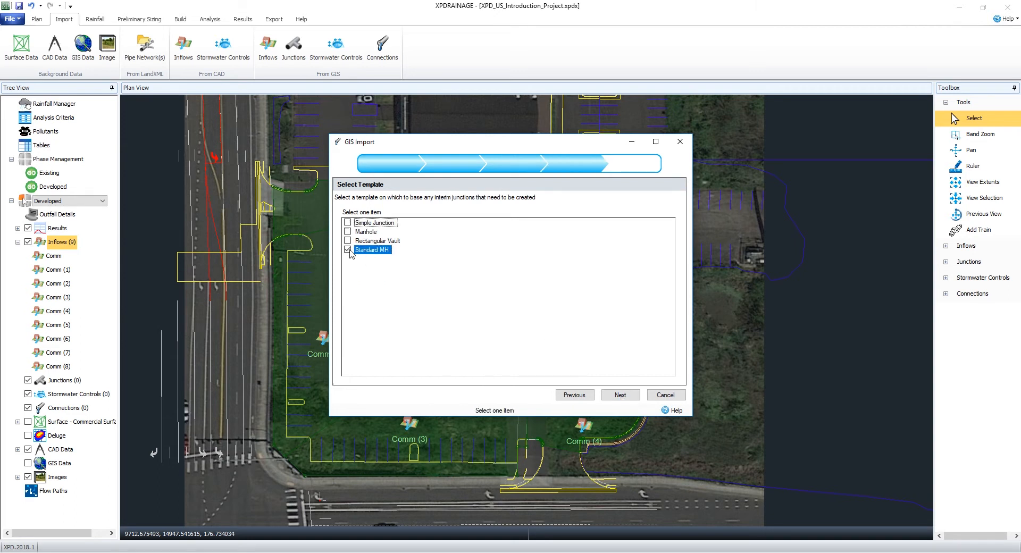
left_click(622, 396)
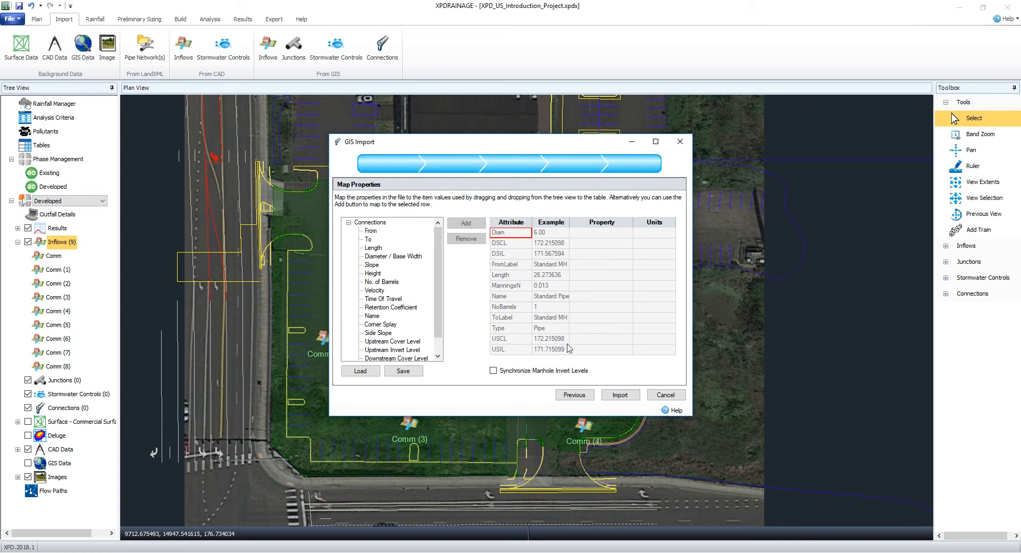
Map USCL to Upstream Cover Level and the remaining attributes from the GIS pipenetwork mapping configuration, and import the connections.
left_click(403, 342)
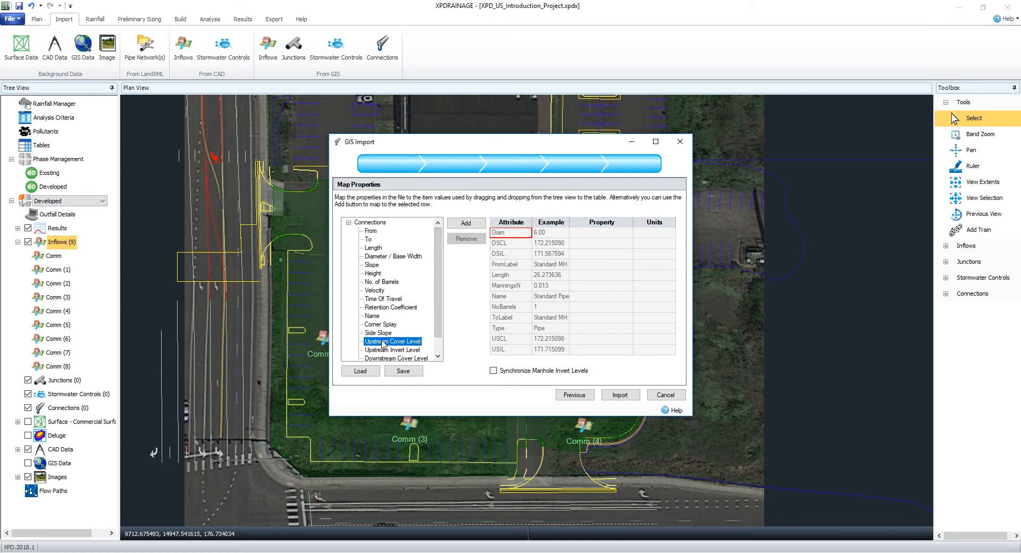
left_click_drag(381, 346, 596, 343)
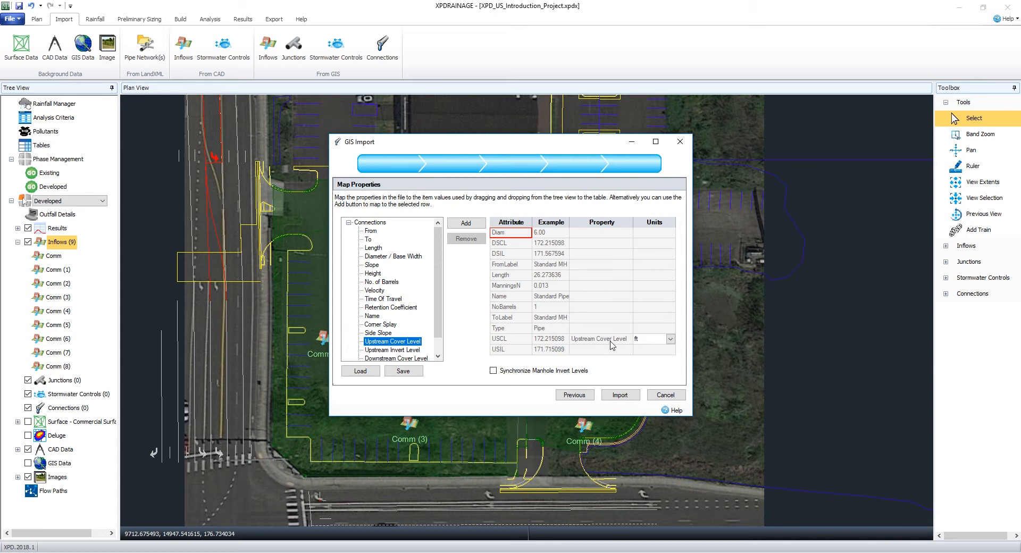
left_click(371, 373)
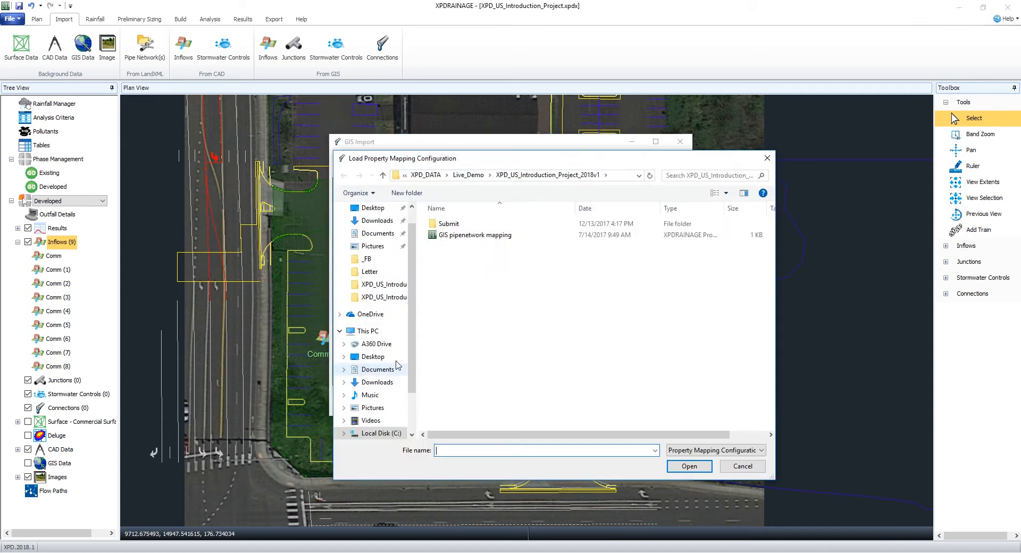
left_click(476, 235)
left_click(676, 466)
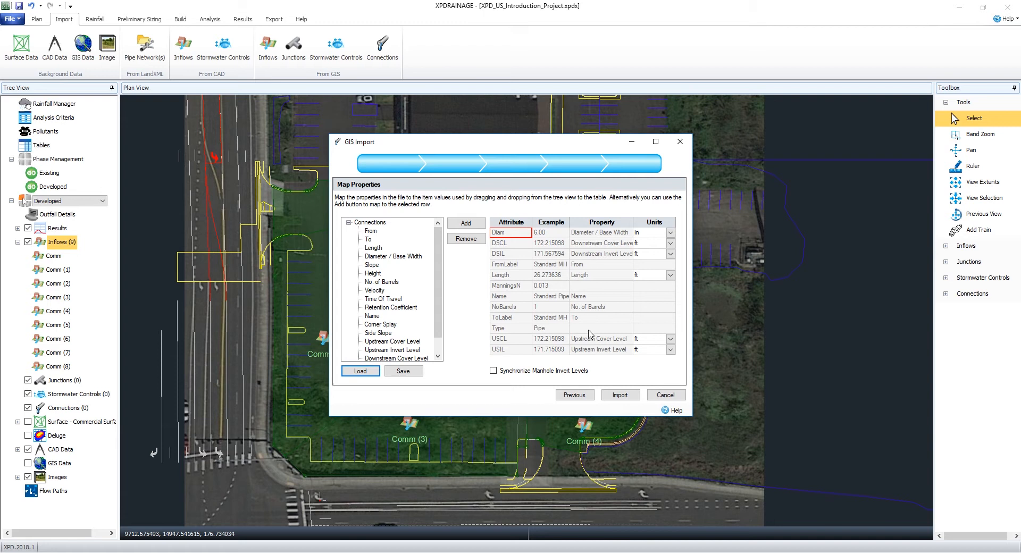
left_click(620, 395)
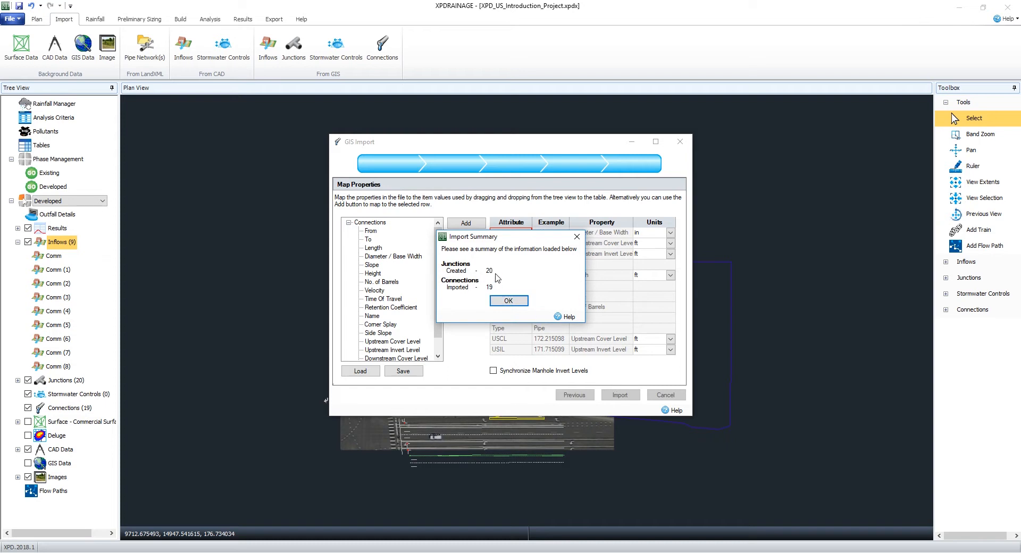
left_click(509, 302)
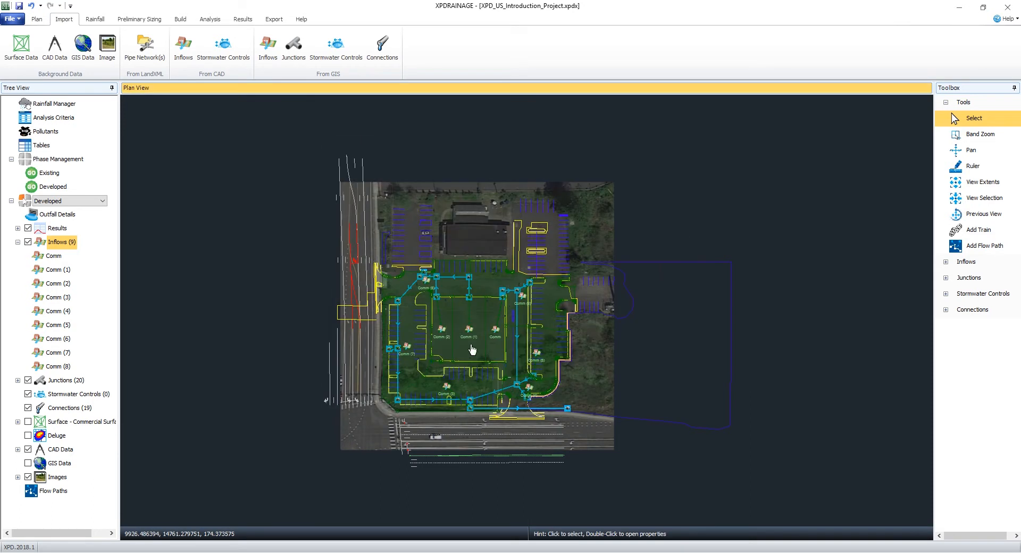
Examine the imported junctions and pipes and the links connecting inflows Comm, Comm (1) and Comm (2) to their junctions.
scroll(463, 371, "up", 3)
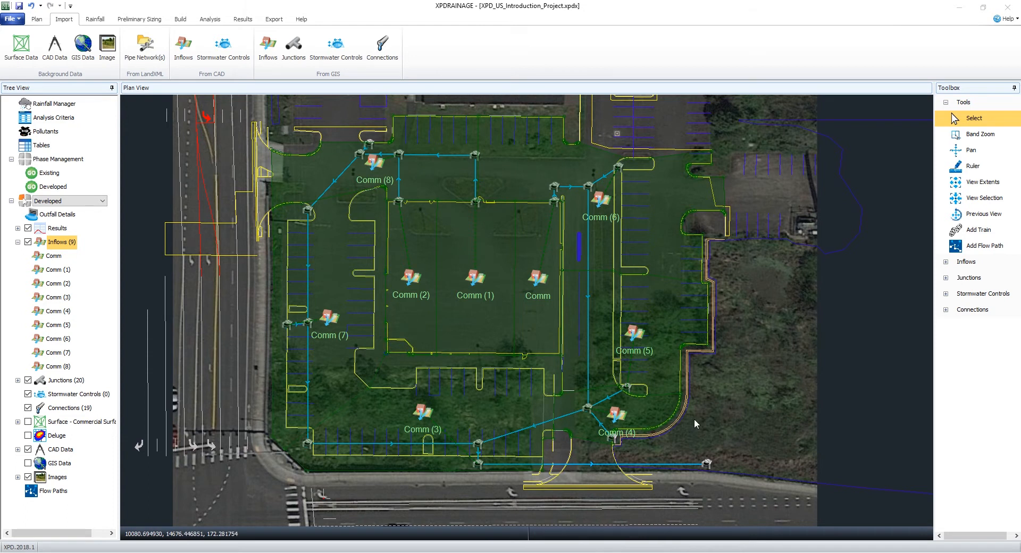
left_click_drag(698, 419, 706, 419)
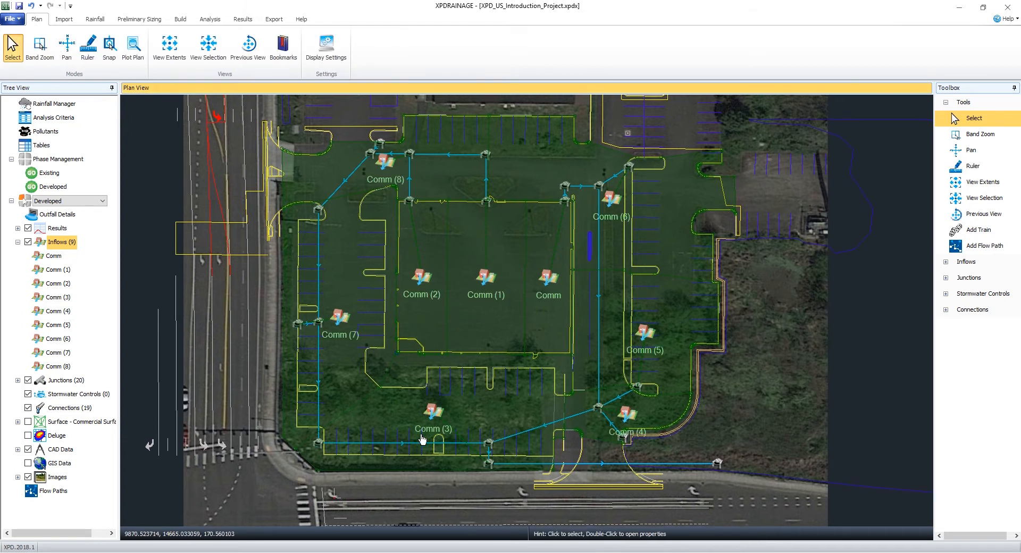
scroll(421, 217, "up", 2)
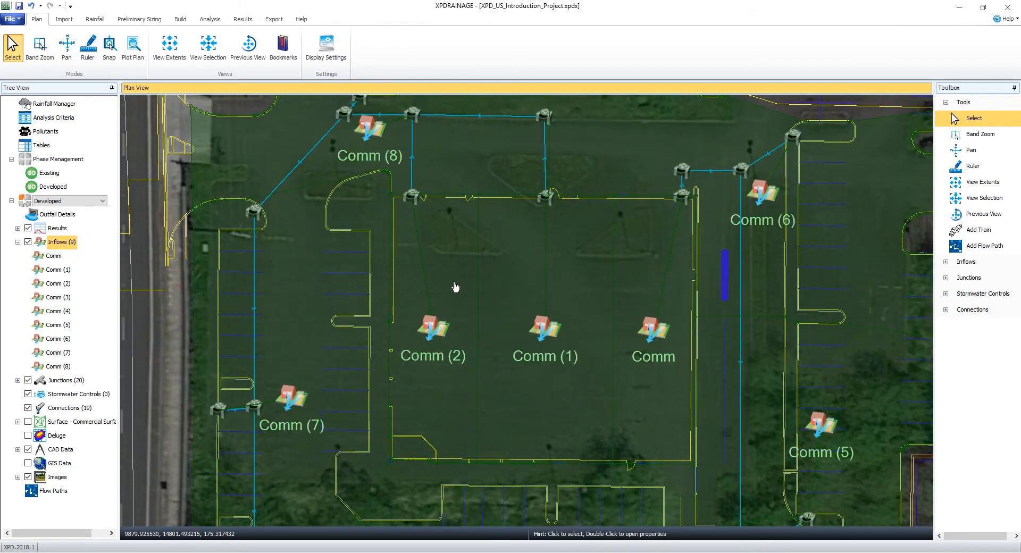
left_click(410, 201)
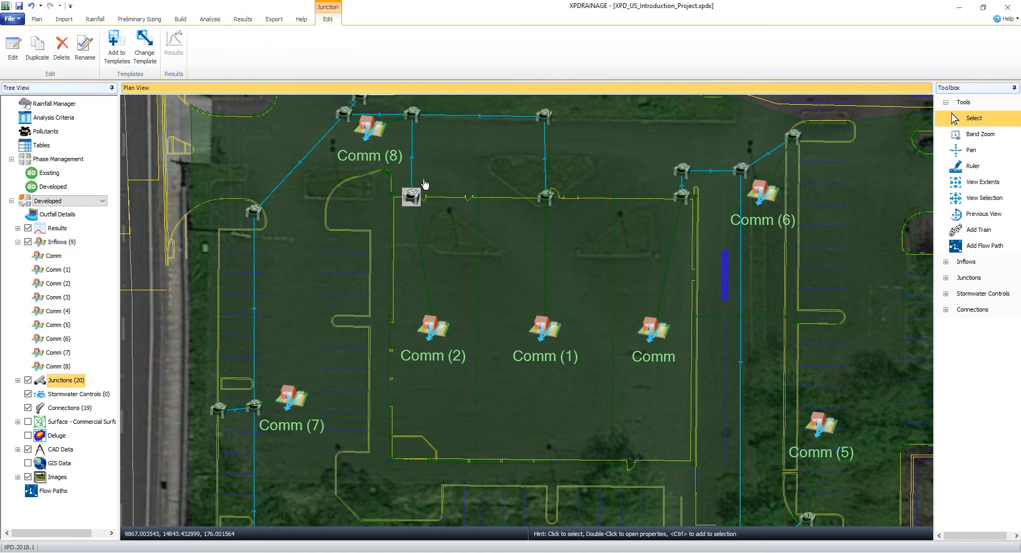
left_click(413, 127)
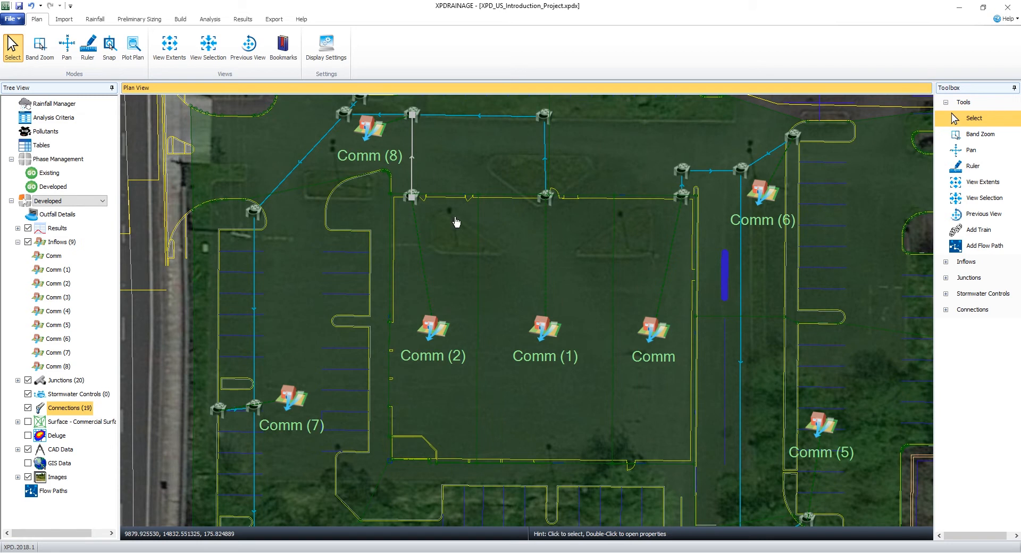
left_click(453, 262)
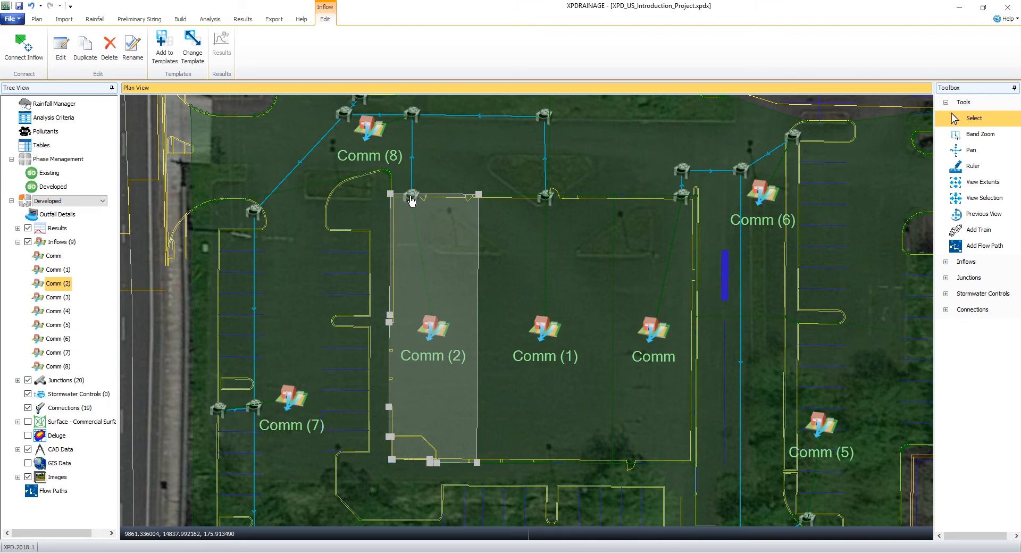
left_click(546, 279)
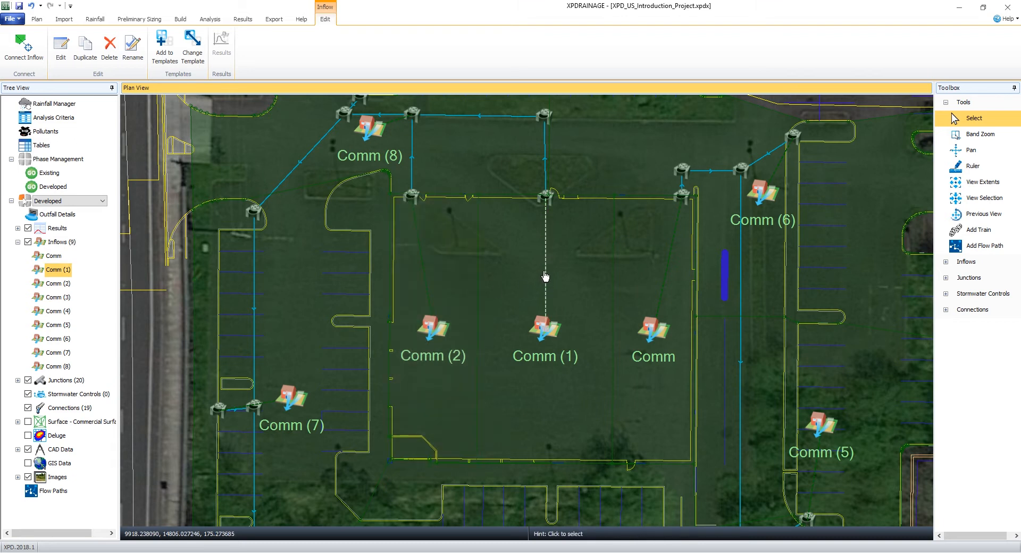
left_click(664, 290)
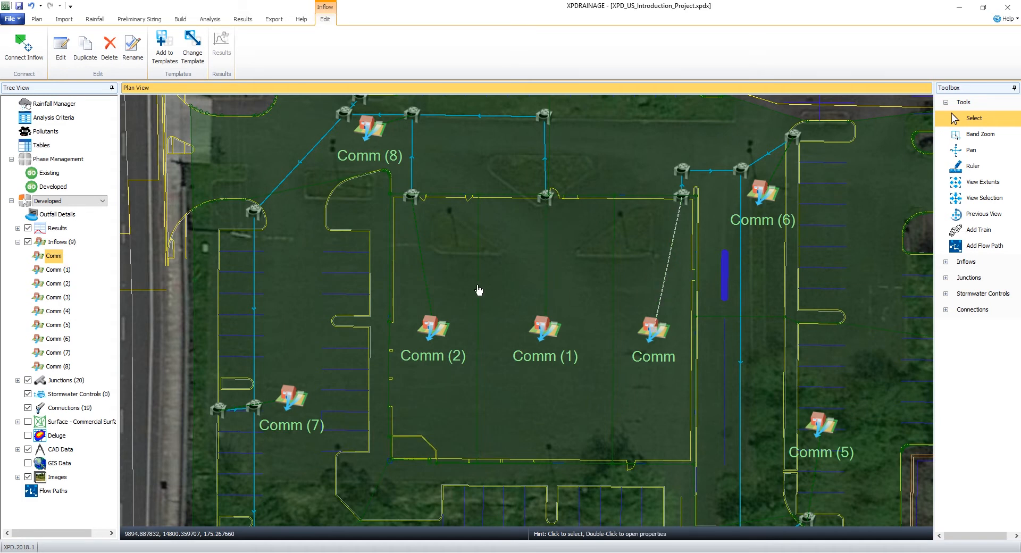
left_click(426, 294)
left_click(546, 288)
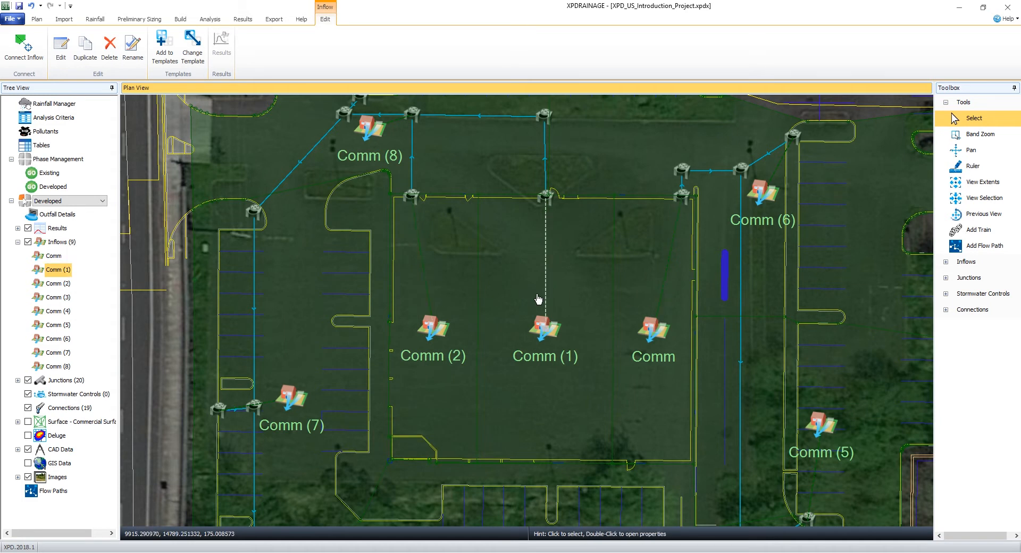
left_click_drag(373, 316, 350, 236)
scroll(355, 278, "down", 2)
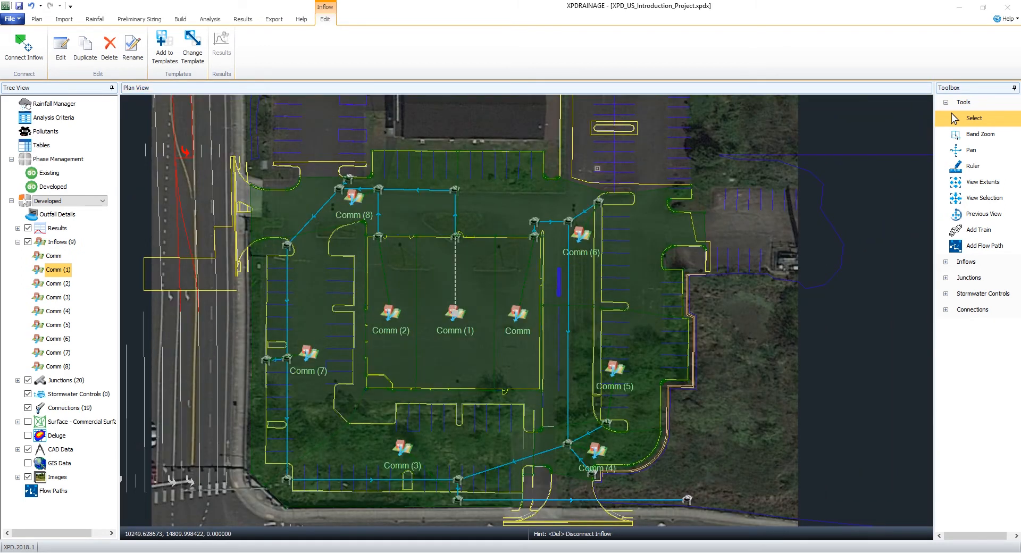
left_click(216, 375)
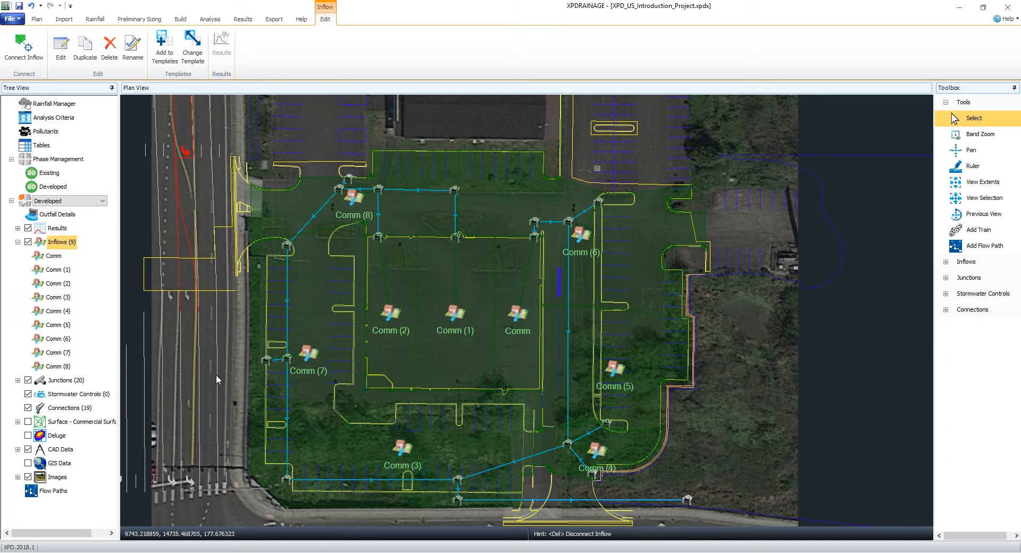
Review the runoff properties of inflow area Comm (2) and the commands available for it.
left_click(400, 288)
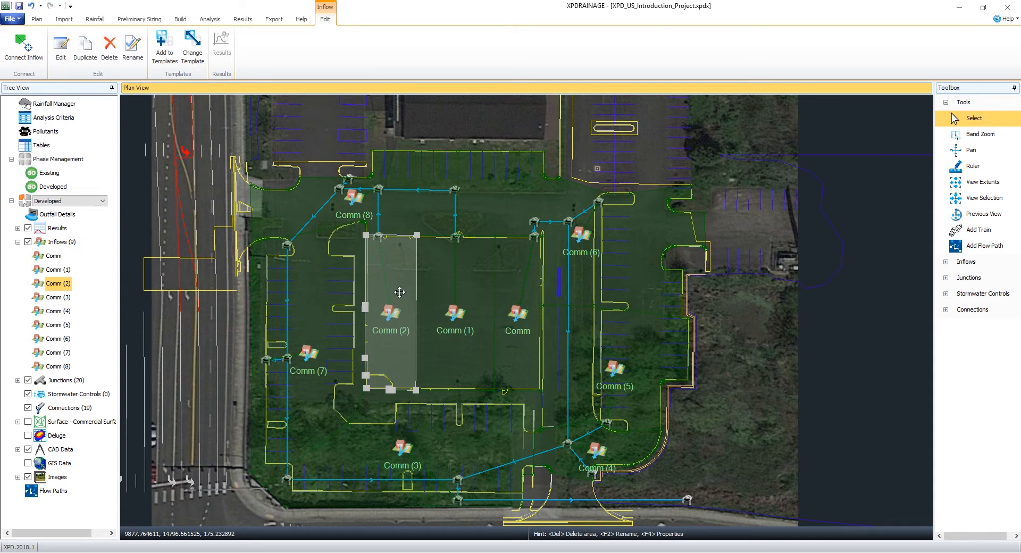
double_click(400, 292)
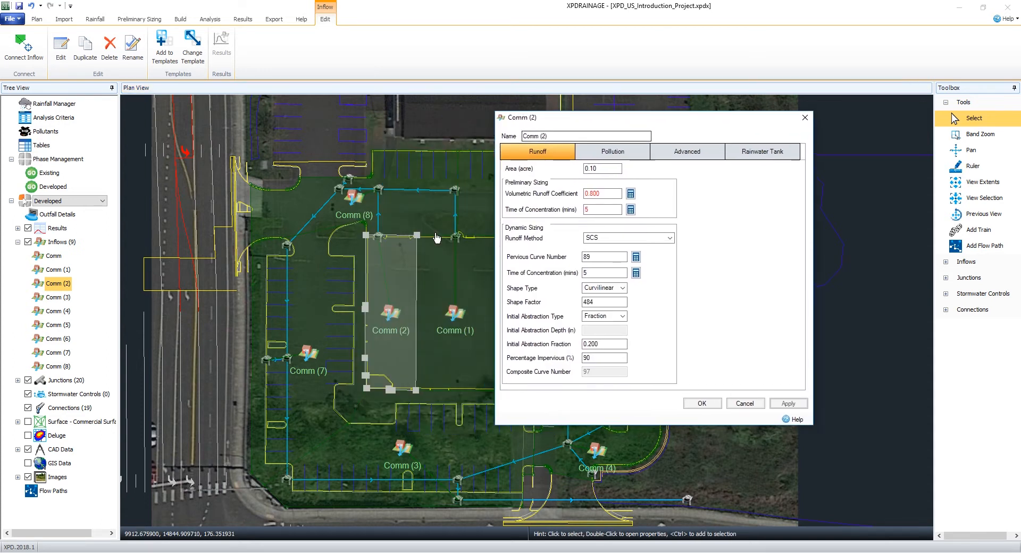
right_click(398, 281)
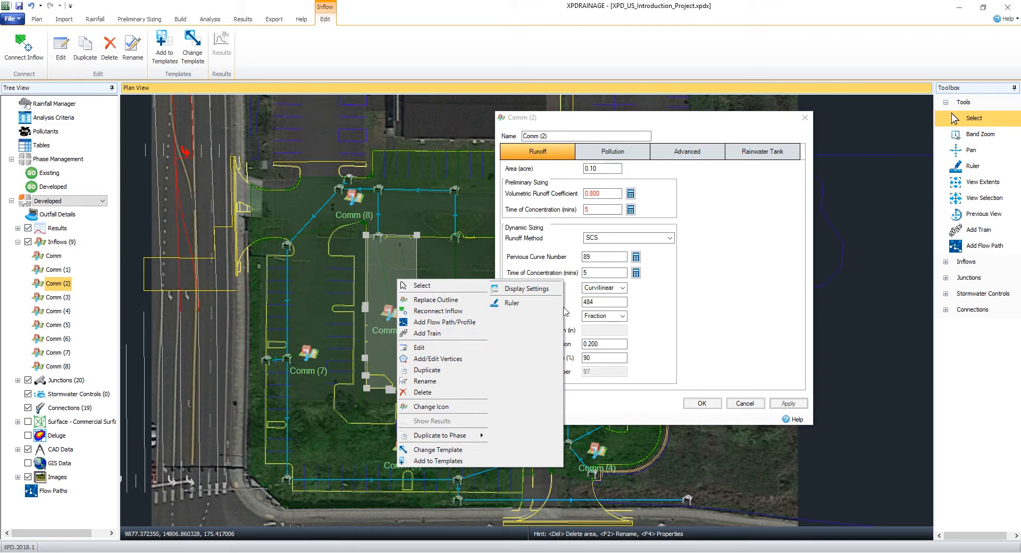
left_click(729, 298)
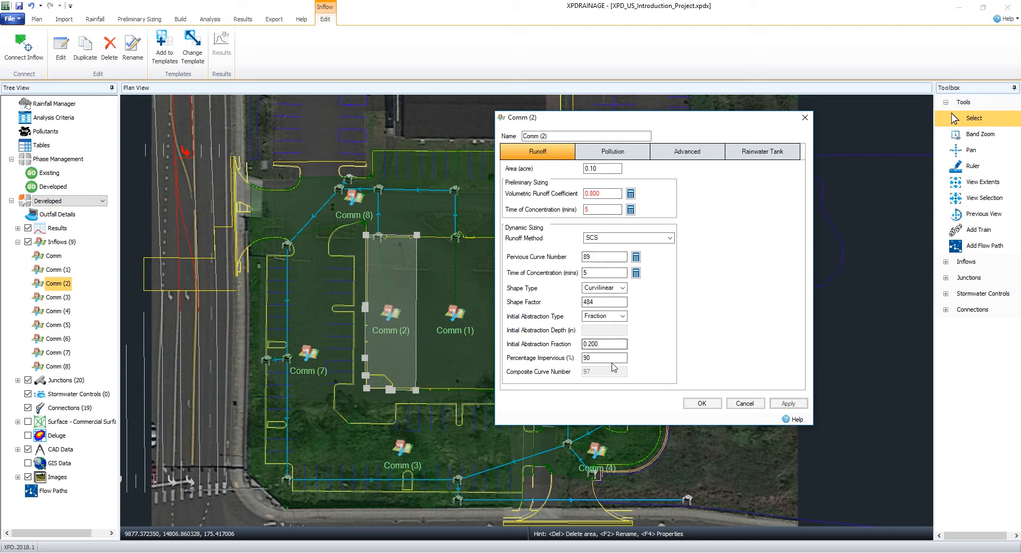
left_click(702, 403)
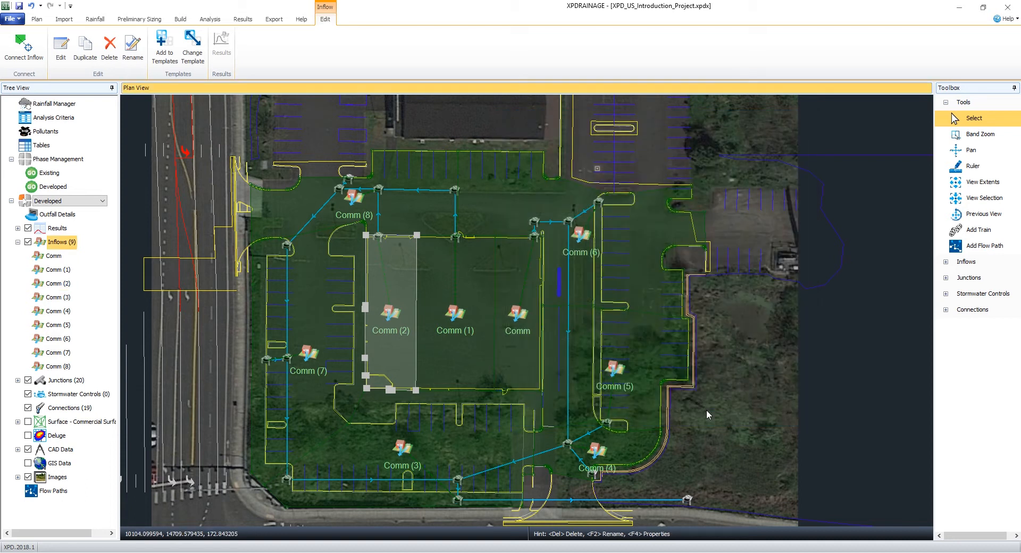
left_click(706, 410)
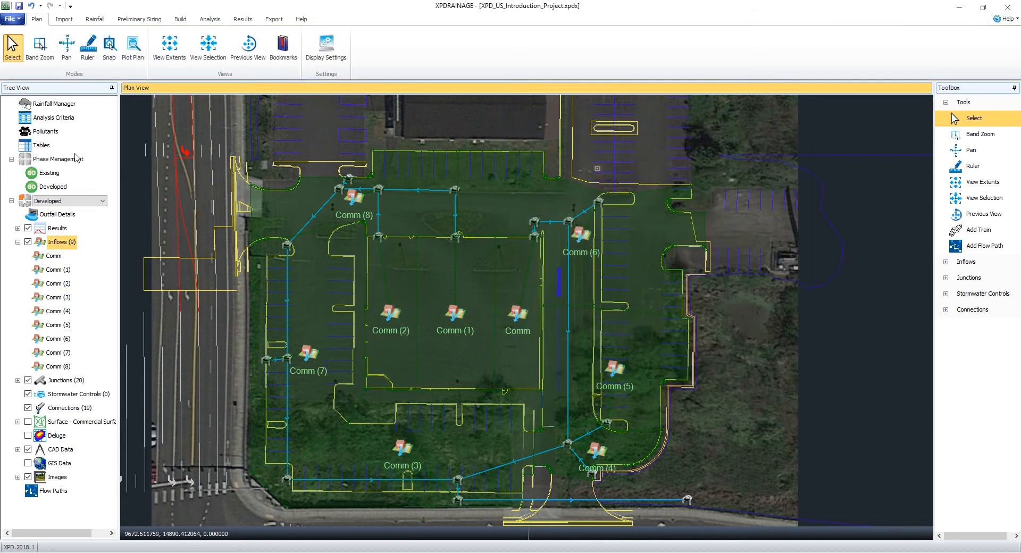
Open the Tables for the Developed phase, enlarge the window and expand the Inflows and SCS attribute lists.
double_click(47, 149)
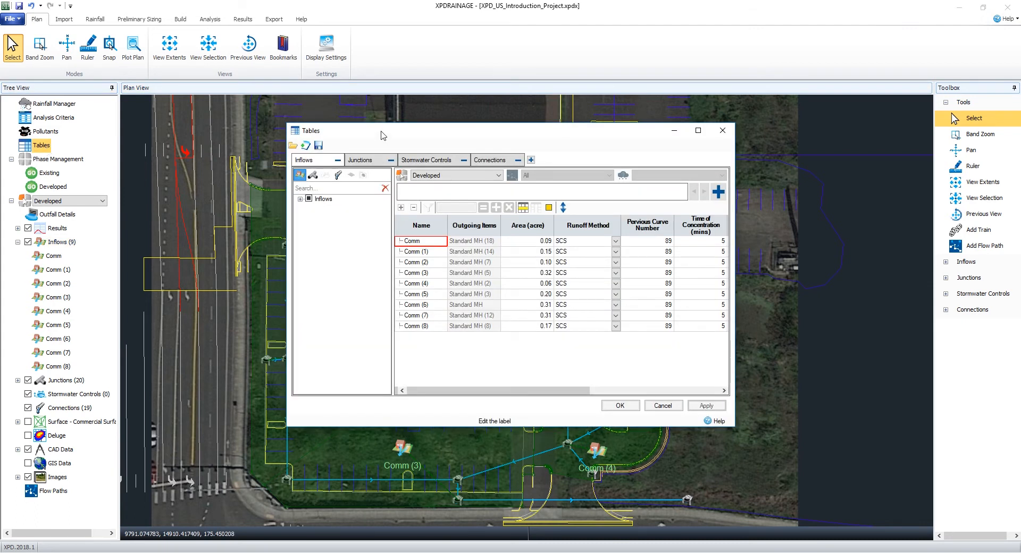
left_click_drag(380, 132, 301, 121)
left_click_drag(657, 415, 982, 529)
left_click_drag(788, 124, 663, 94)
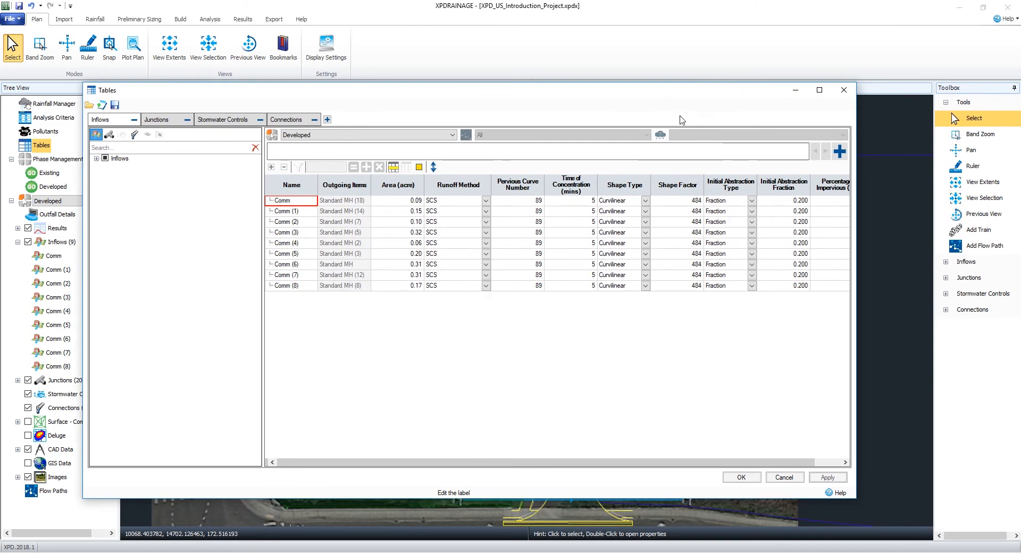
left_click_drag(858, 500, 934, 456)
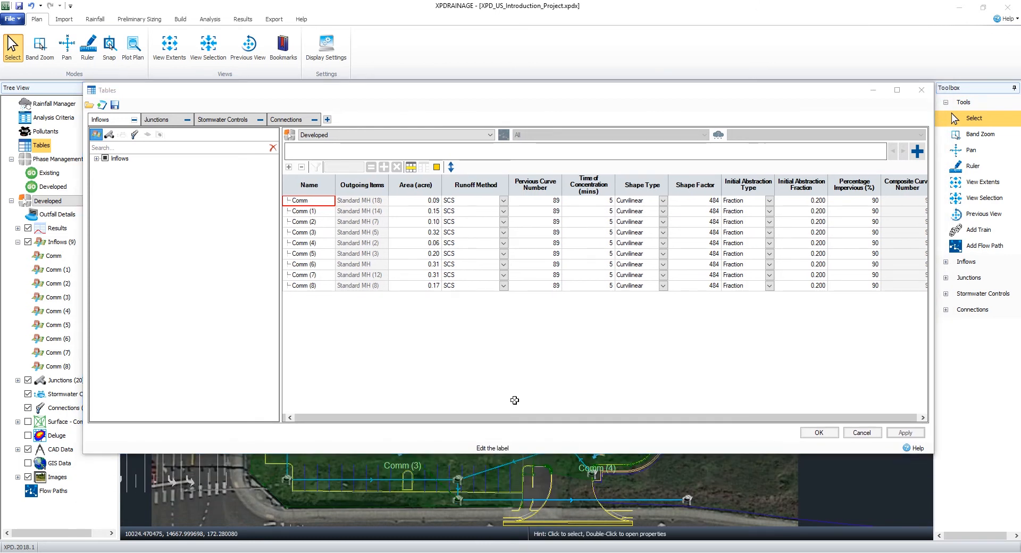
left_click(97, 158)
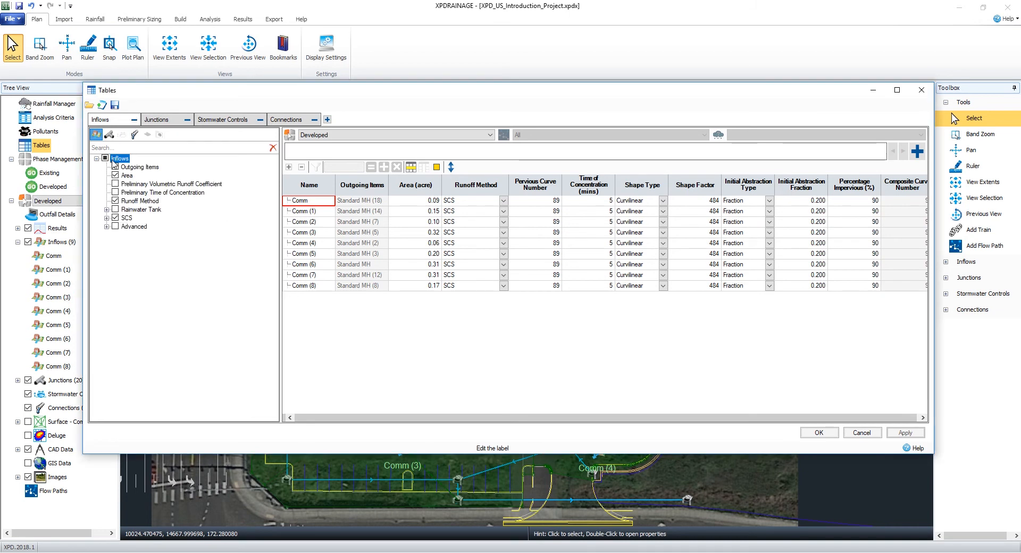
left_click(106, 218)
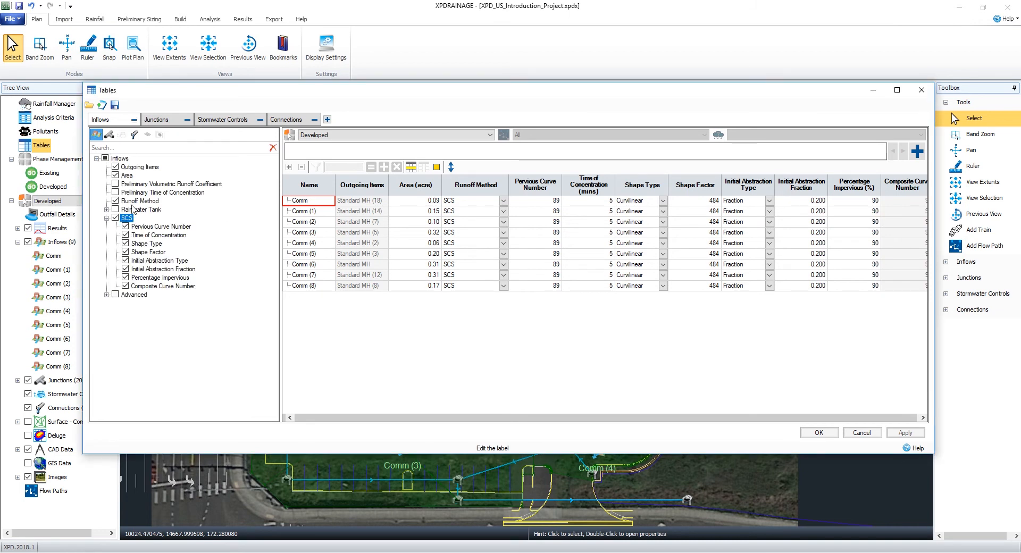
left_click(806, 342)
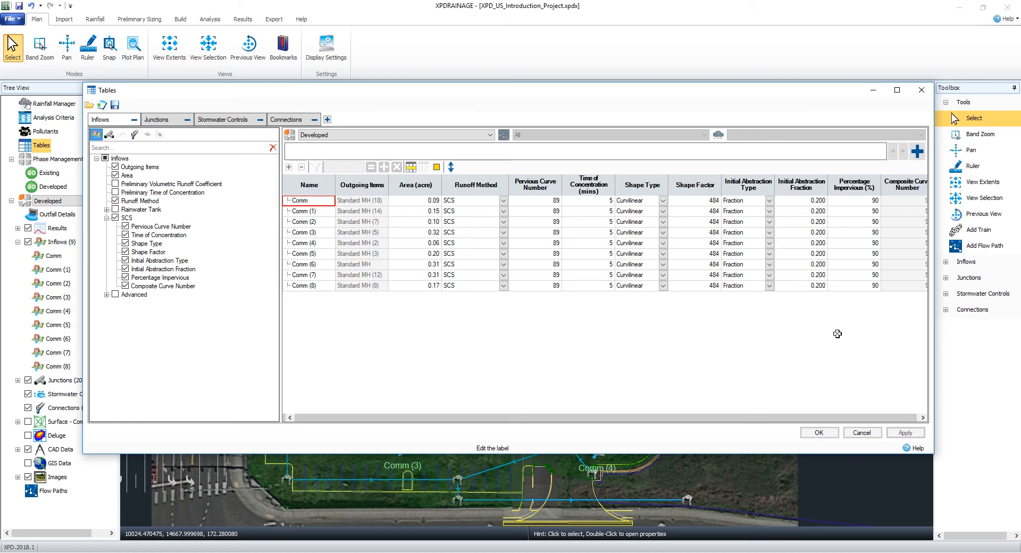
Set the Percentage Impervious of inflows Comm, Comm (1) and Comm (2) to 100 in the inflows table.
left_click(860, 202)
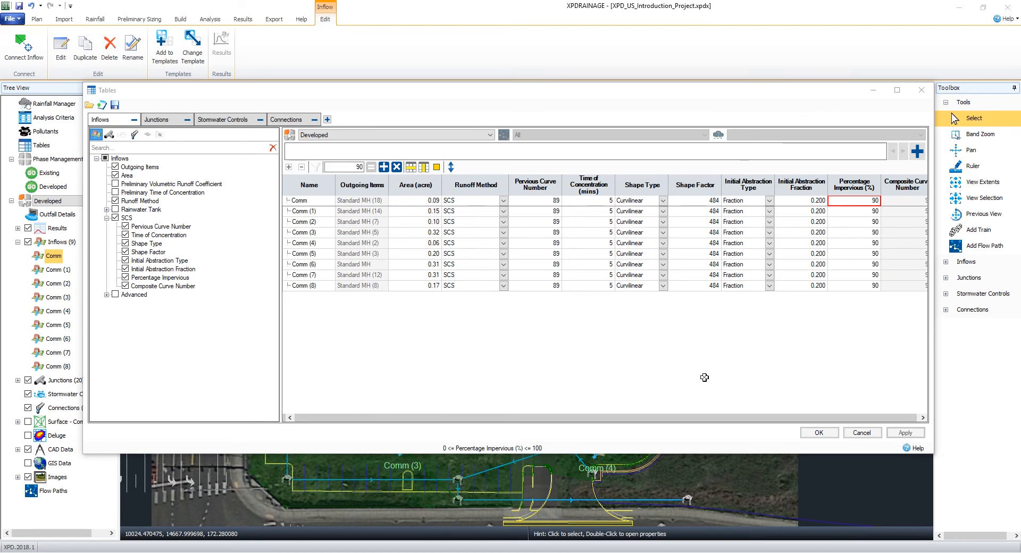
left_click(852, 200)
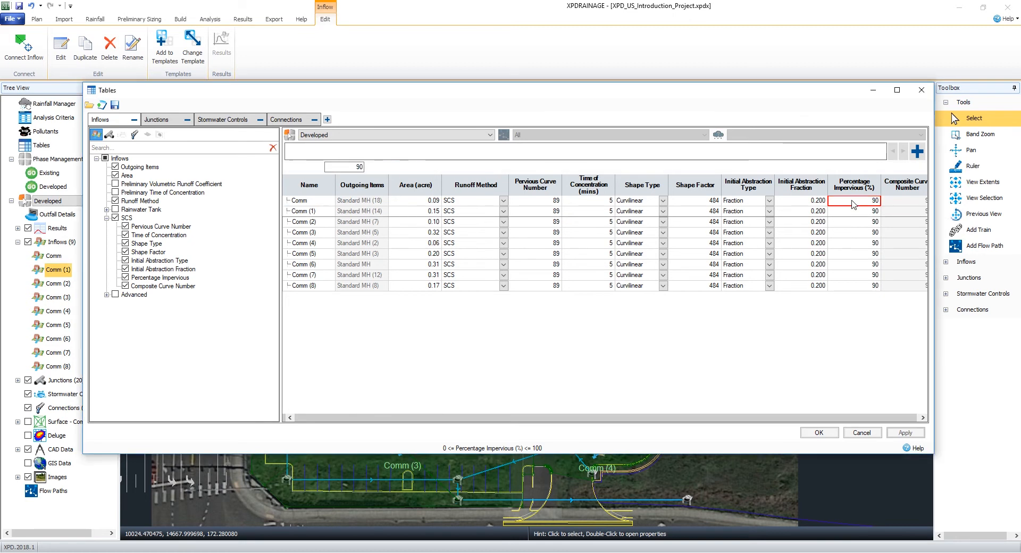
type("100")
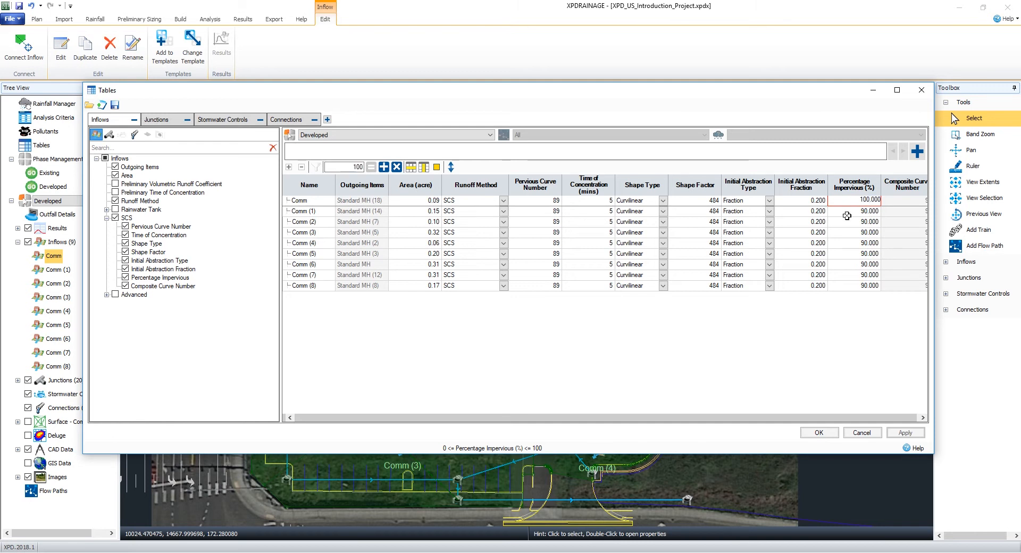
left_click(852, 200)
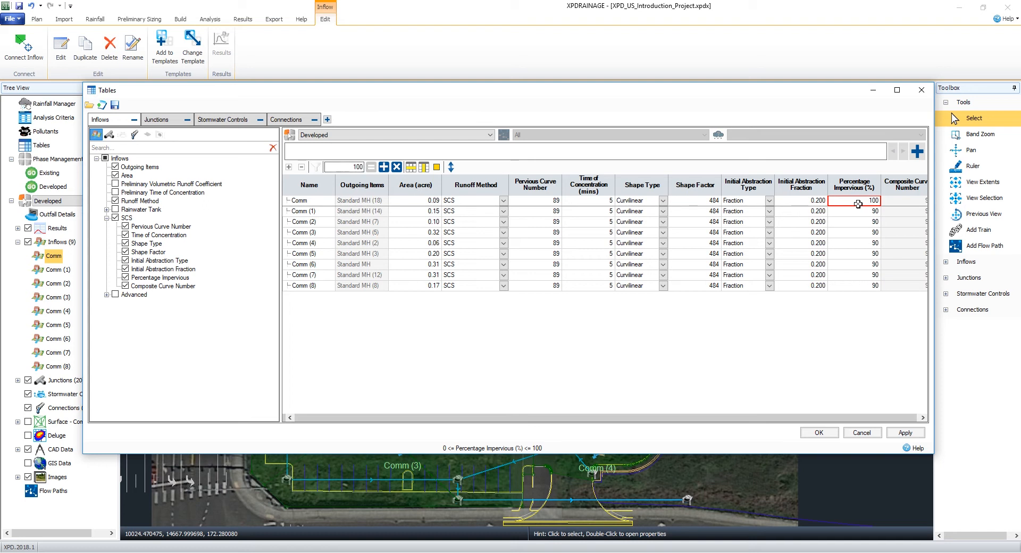
left_click_drag(854, 200, 857, 221)
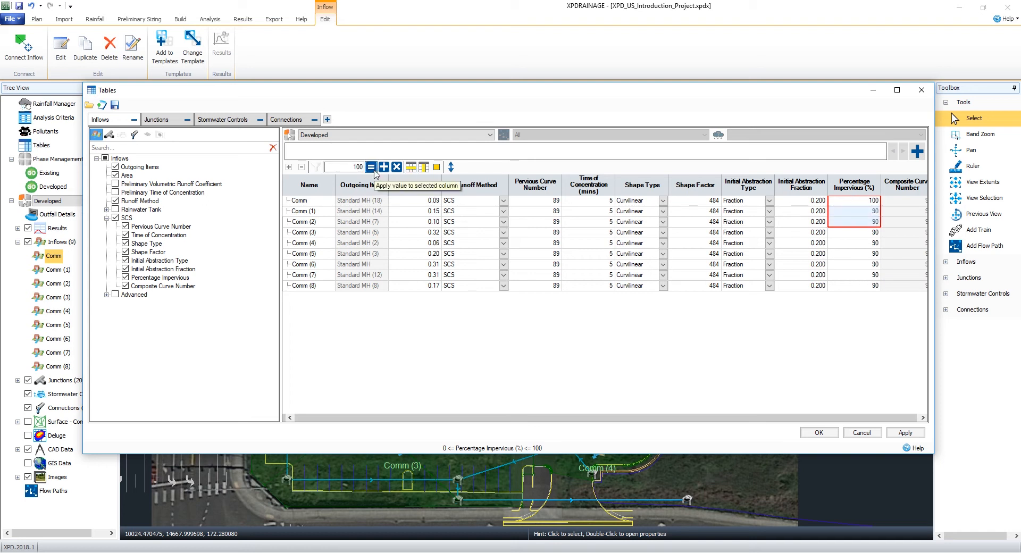
left_click(372, 169)
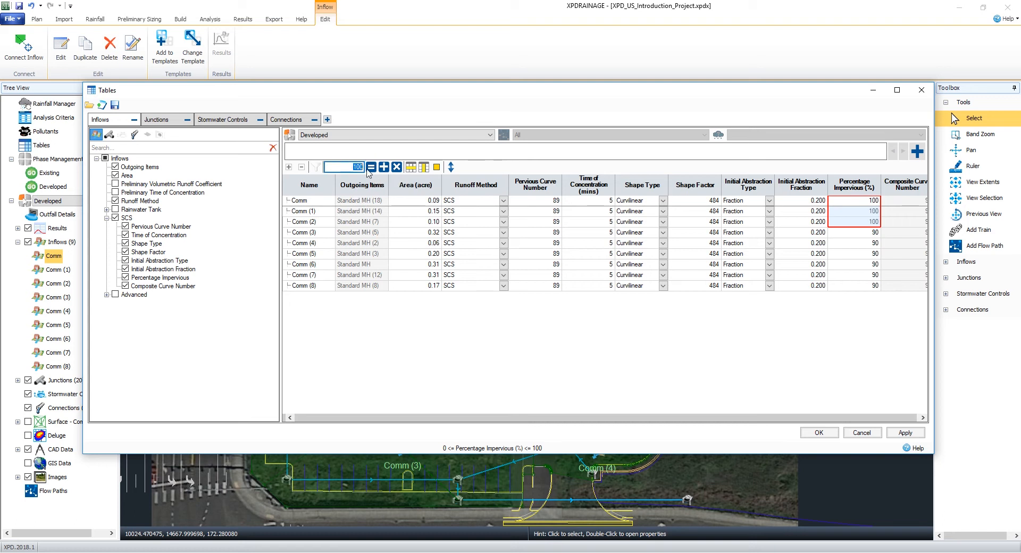
Set the Percentage Impervious to 96 for Comm (3) and 100 for Comm (4).
left_click(854, 233)
left_click(854, 233)
type("96")
key("Return")
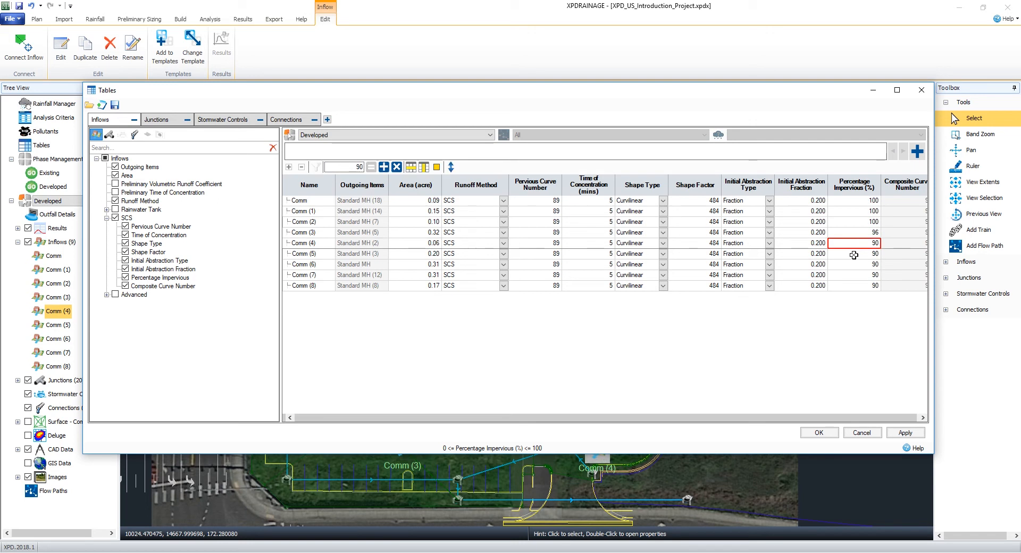
type("100.000")
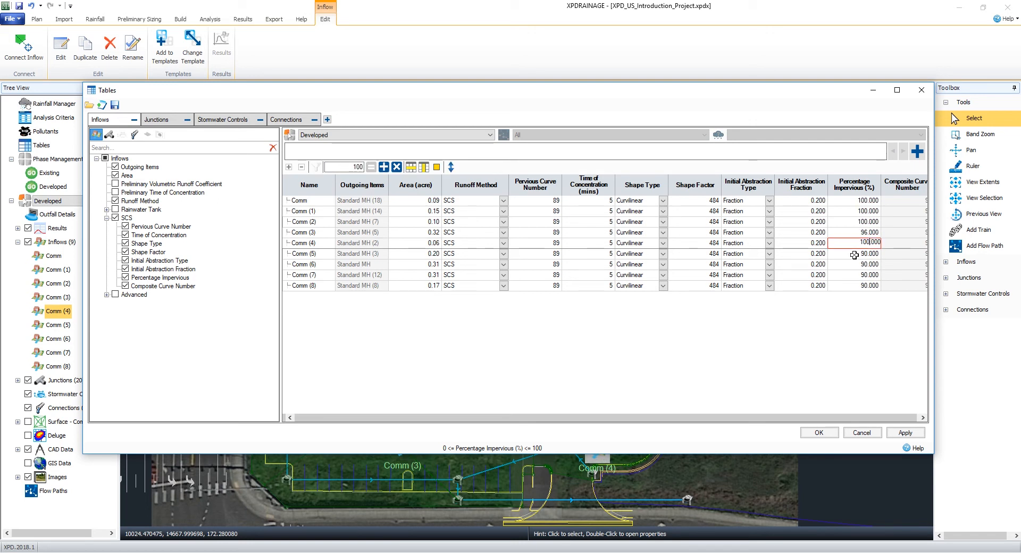
key("Return")
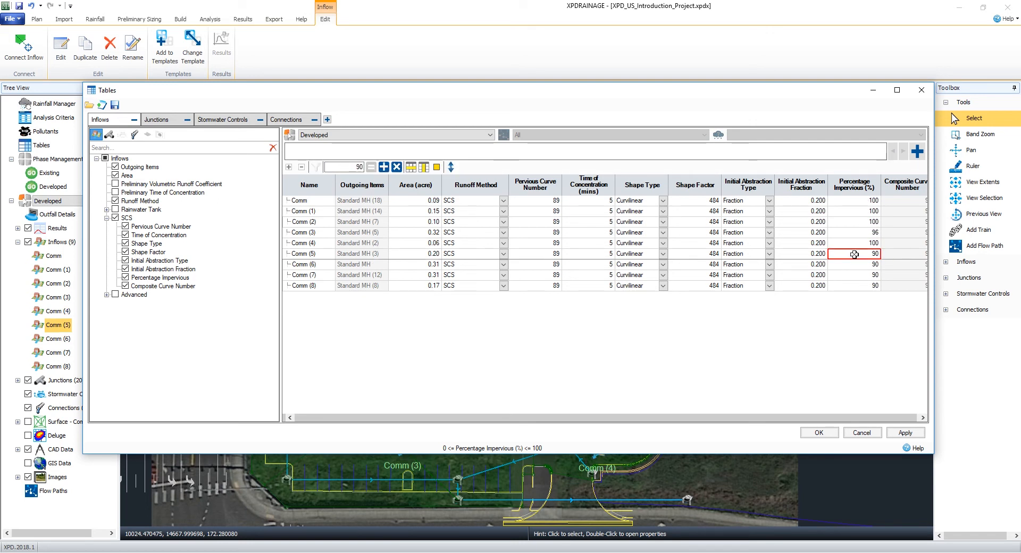
Set the Percentage Impervious to 88 for Comm (5) and Comm (6), 82 for Comm (7) and 100 for Comm (8), and accept the table edits.
type("88")
key("Return")
type("88")
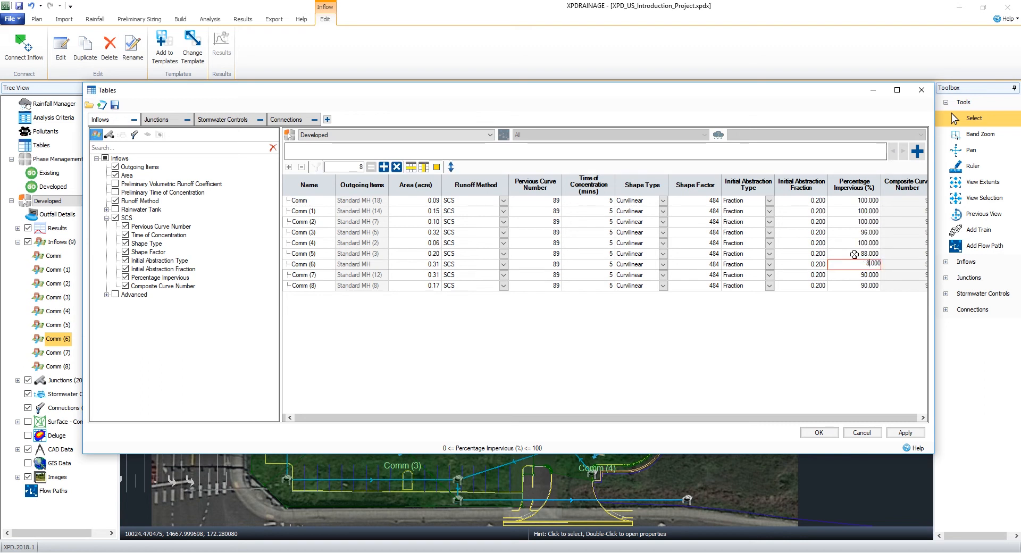
key("Return")
type("82")
key("Return")
type("100")
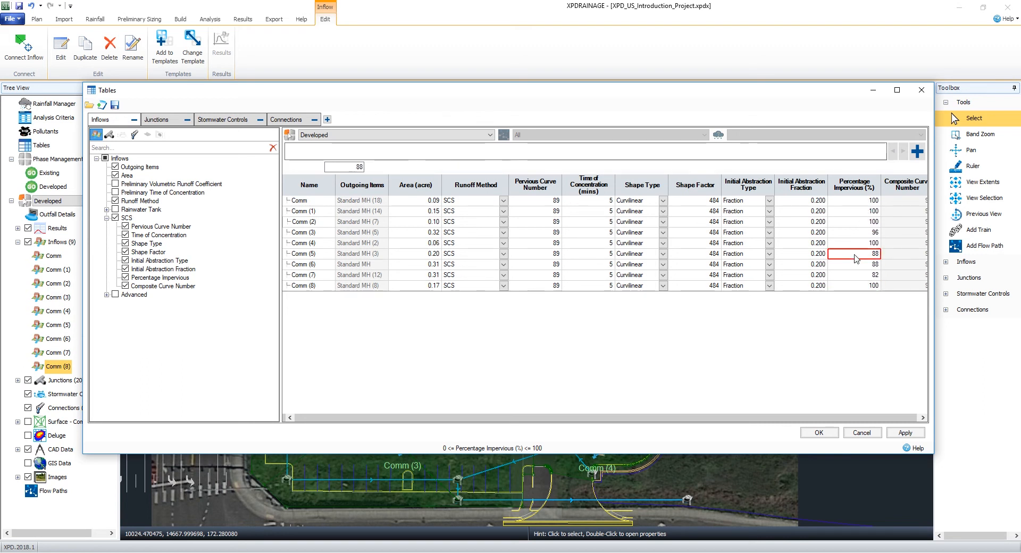
left_click(857, 254)
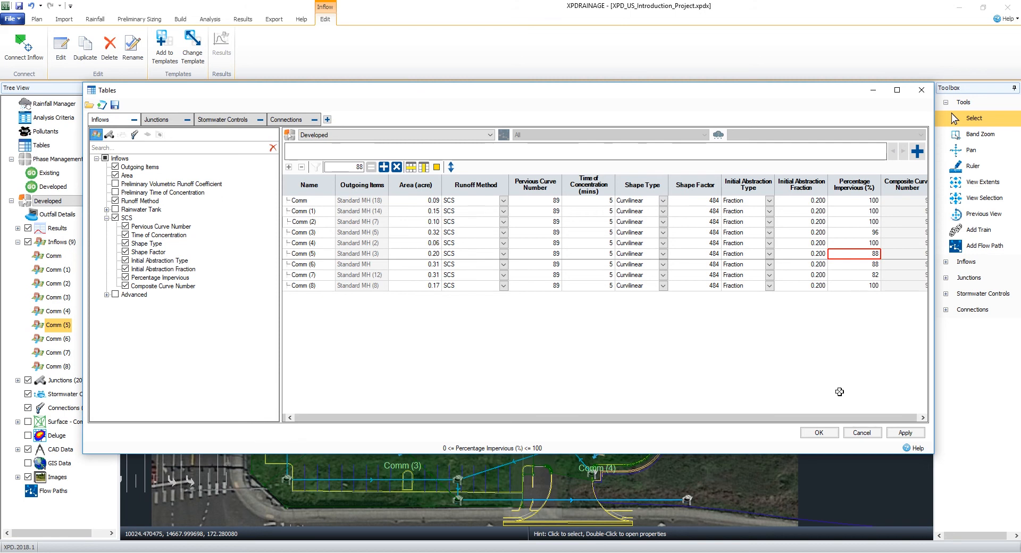
left_click(822, 431)
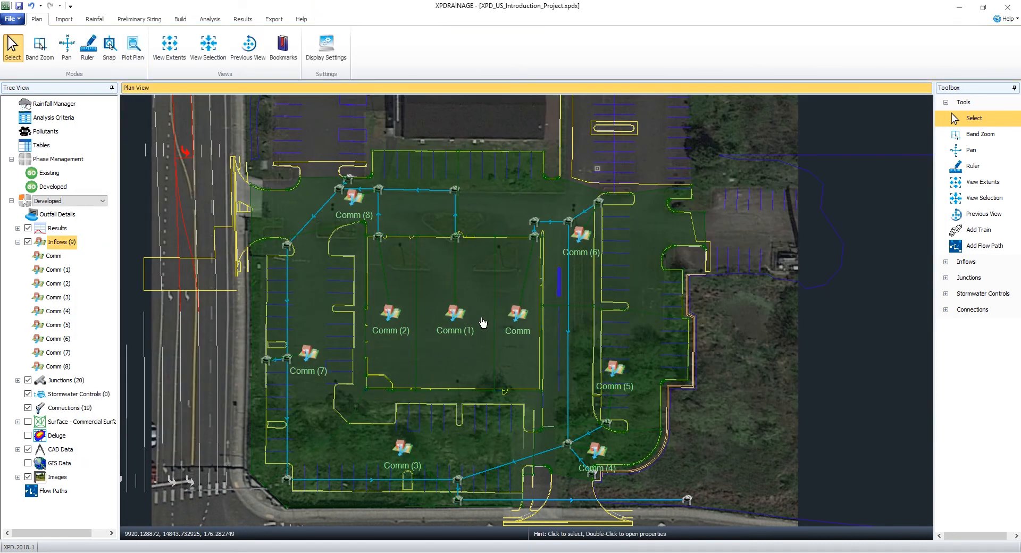
Check the Percentage Impervious in the runoff properties of inflow area Comm.
left_click(527, 373)
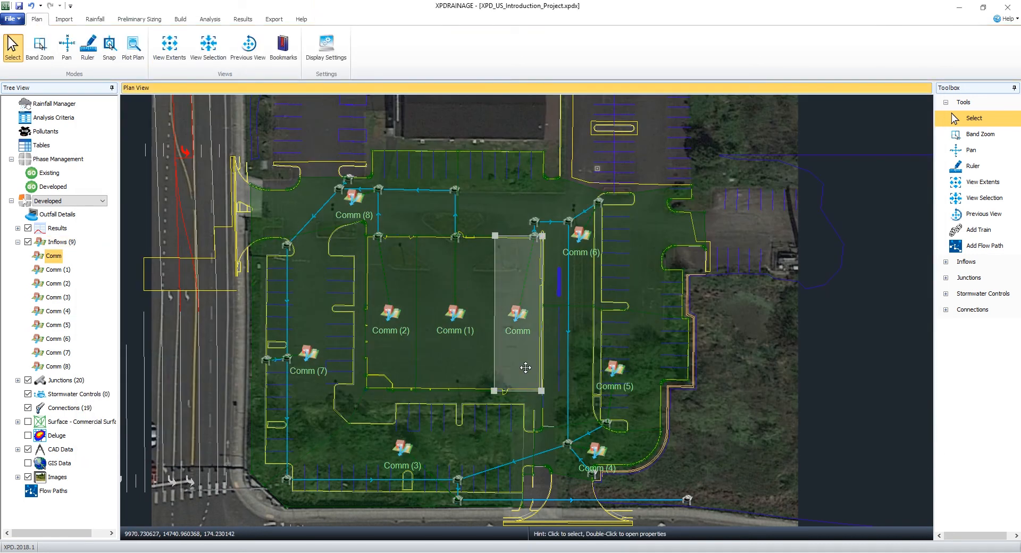
double_click(526, 368)
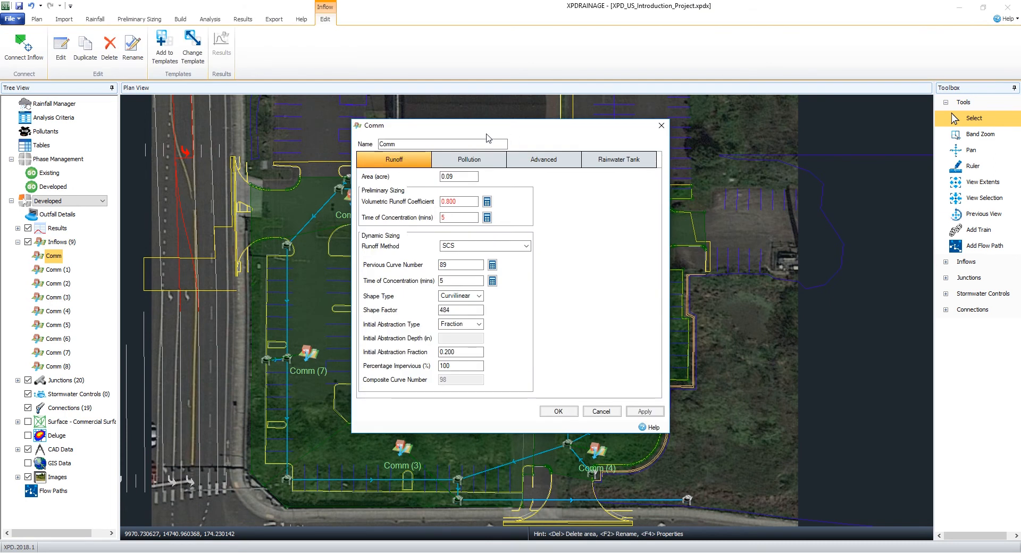
left_click(475, 365)
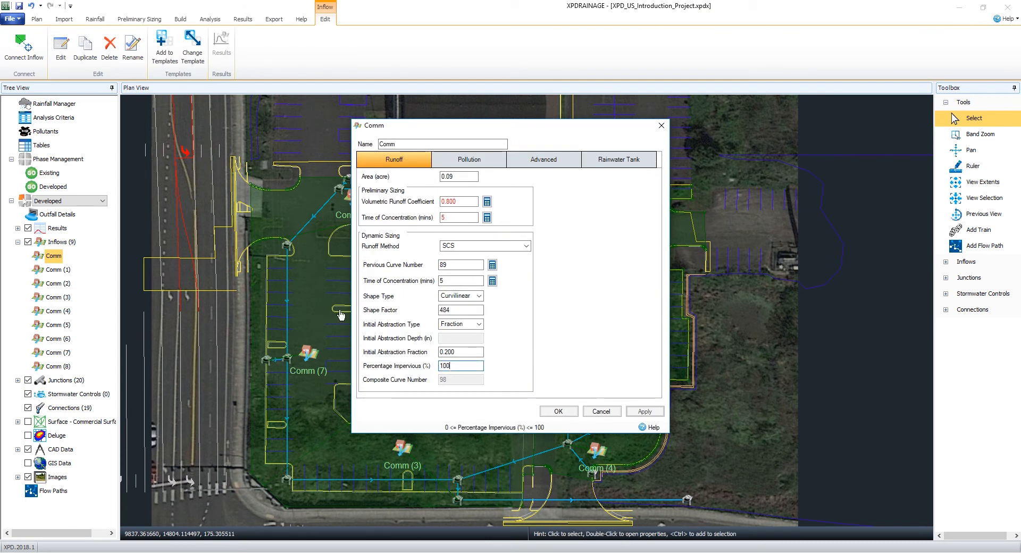
left_click(556, 410)
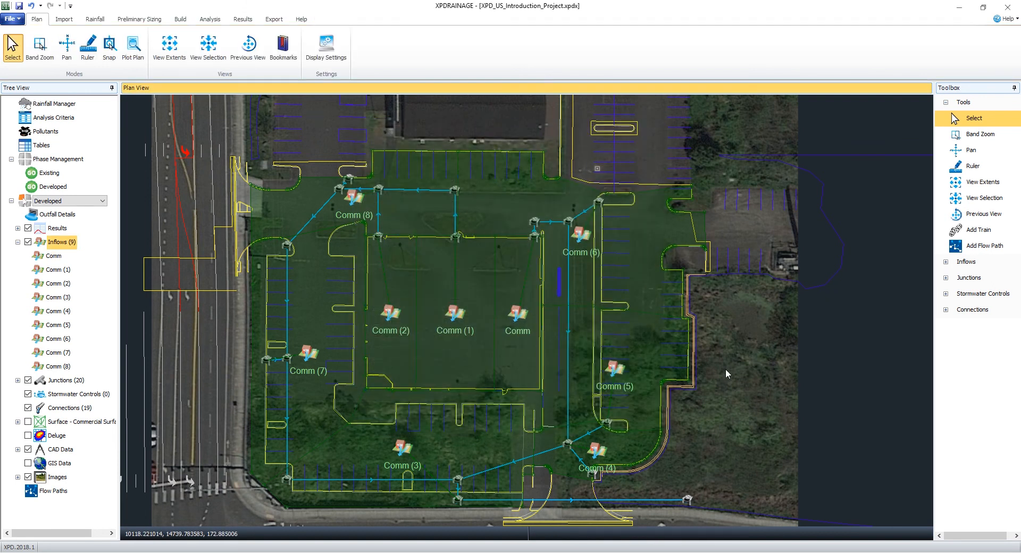